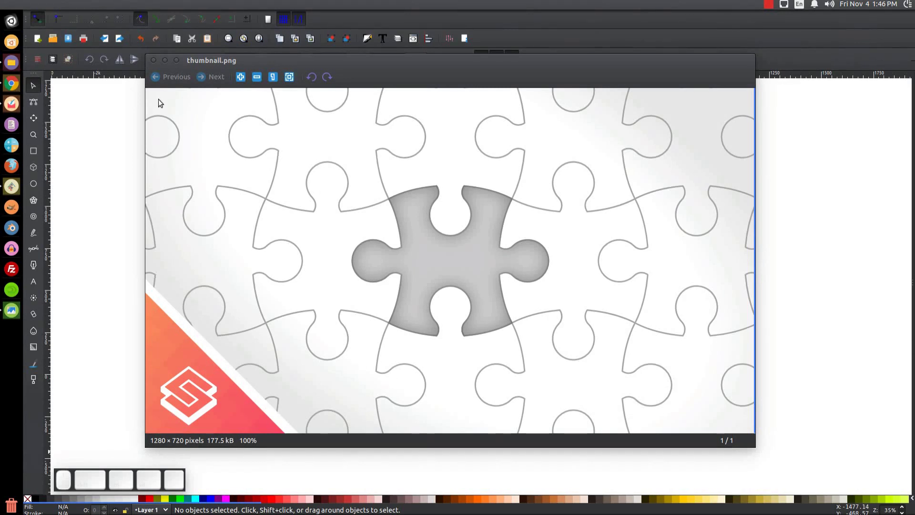
# - Put away the thumbnail.png reference image and set the drawing's zoom to 1:1
pyautogui.click(165, 61)
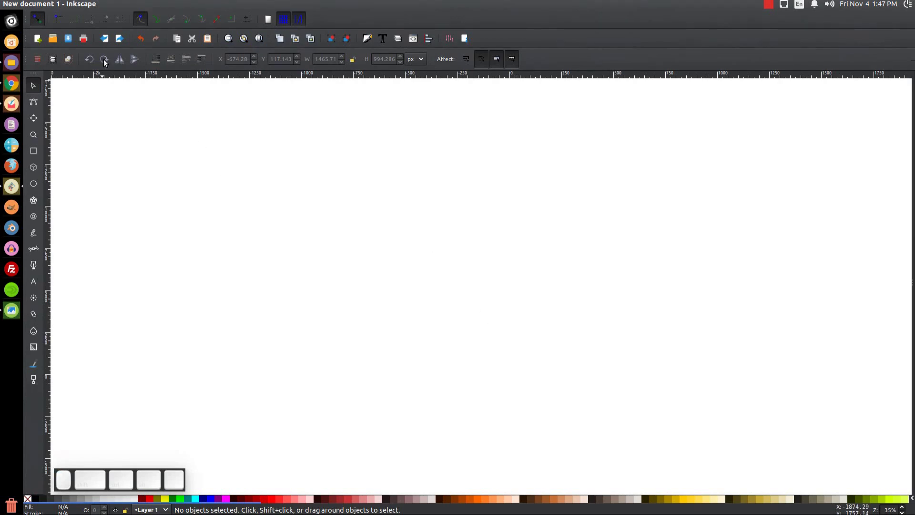
pyautogui.click(84, 5)
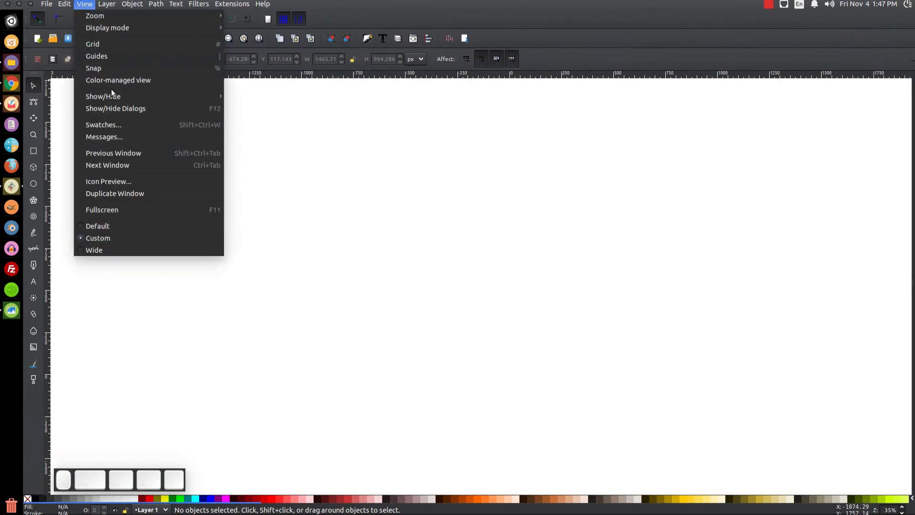
pyautogui.moveTo(184, 16)
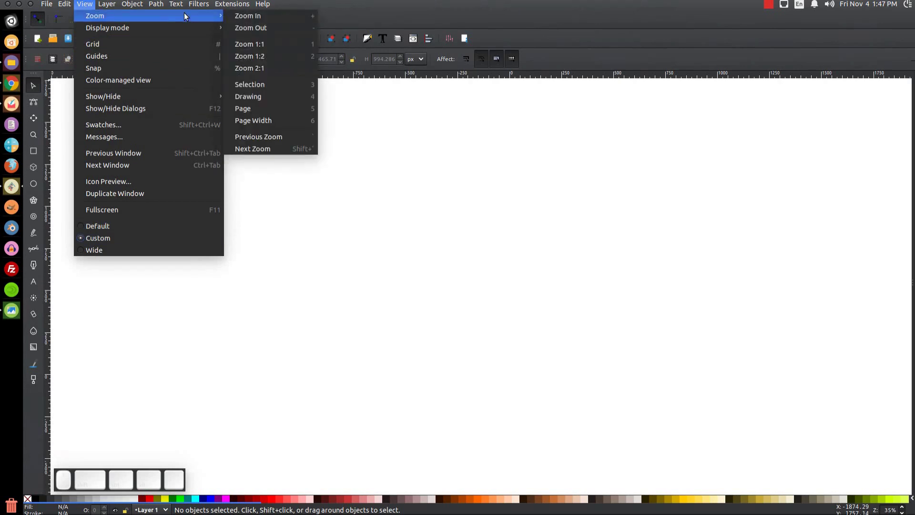
pyautogui.click(255, 41)
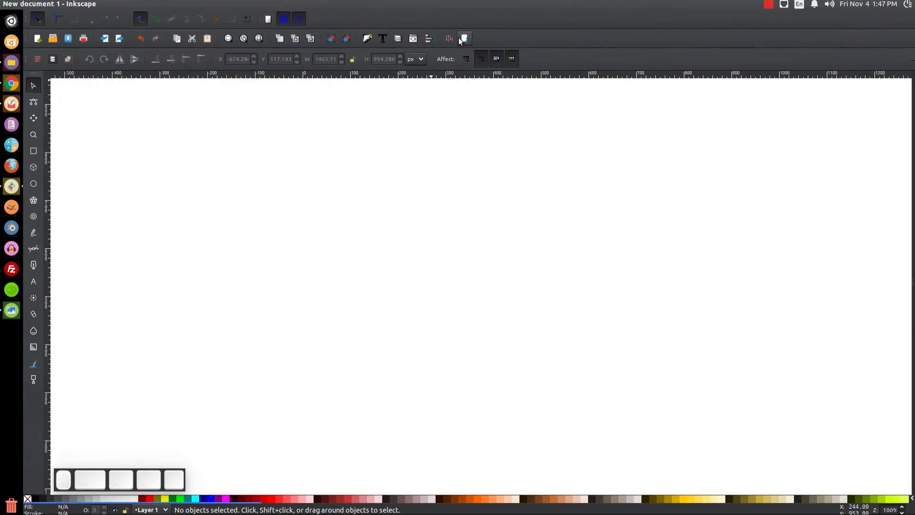
# - Show the Align and Distribute settings with alignment relative to Last selected, and show the Fill and Stroke settings
pyautogui.click(427, 39)
pyautogui.click(858, 99)
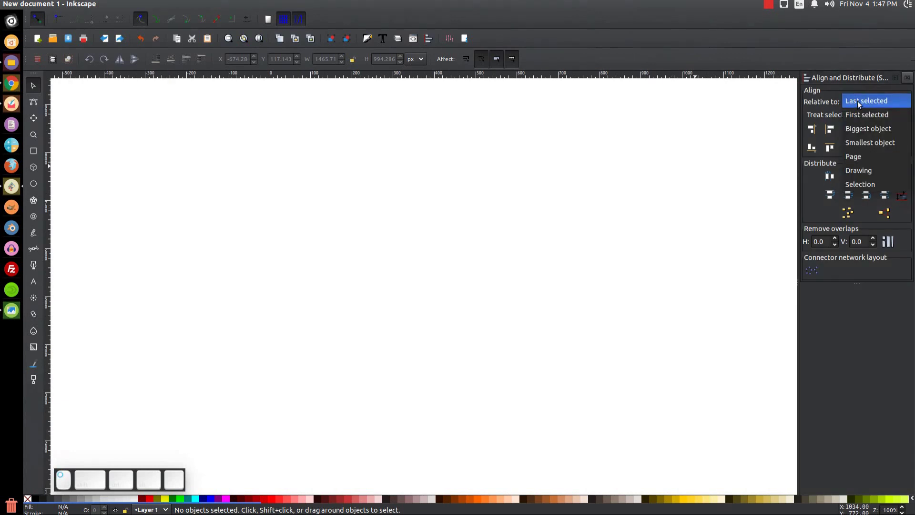
pyautogui.click(856, 101)
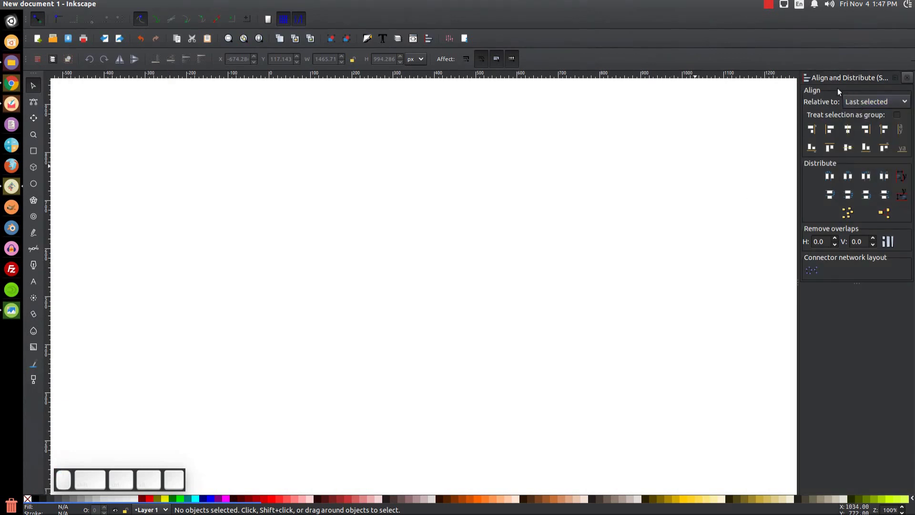
pyautogui.click(366, 39)
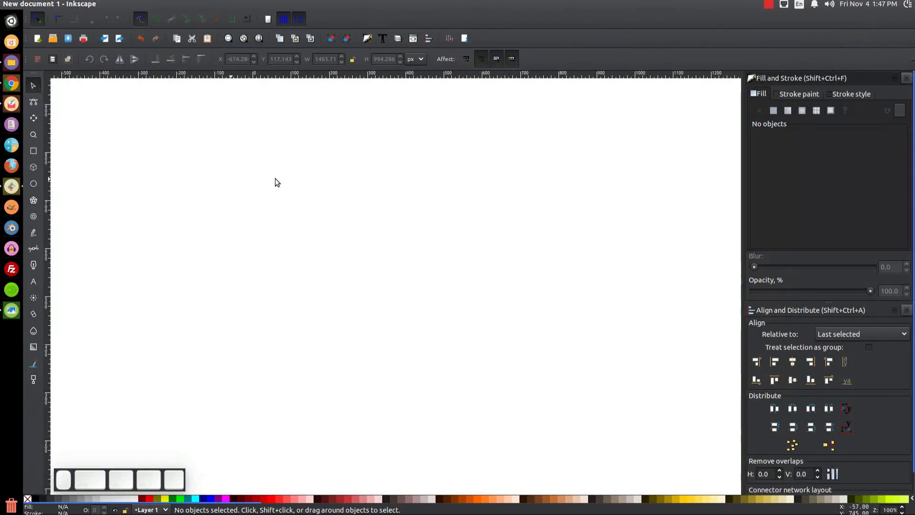
# - Draw a wide ellipse about 464 by 258 px with a red fill and about 55% opacity
pyautogui.click(34, 184)
pyautogui.moveTo(289, 200); pyautogui.dragTo(510, 324)
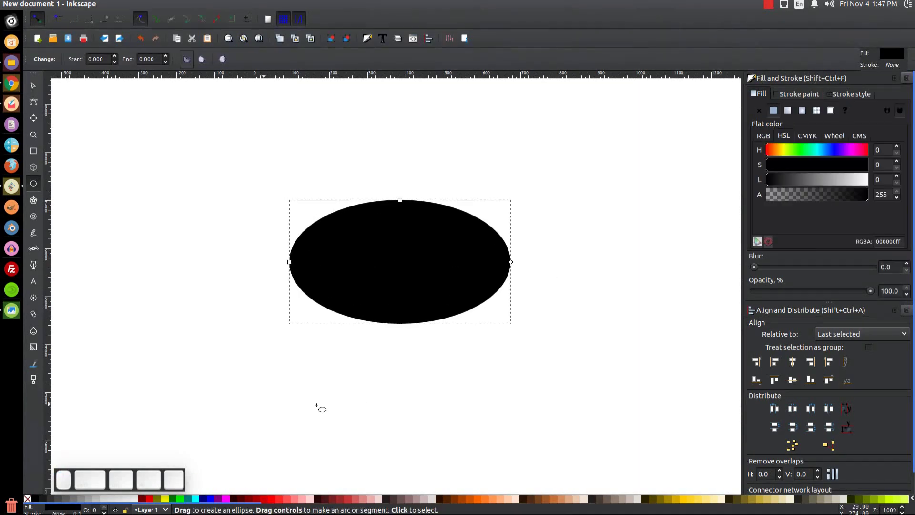
pyautogui.moveTo(870, 291); pyautogui.dragTo(817, 291)
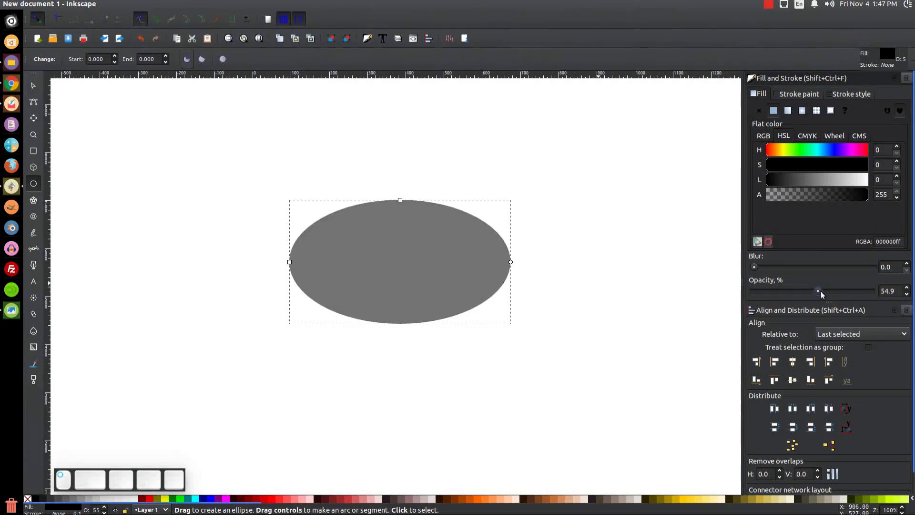
pyautogui.click(149, 499)
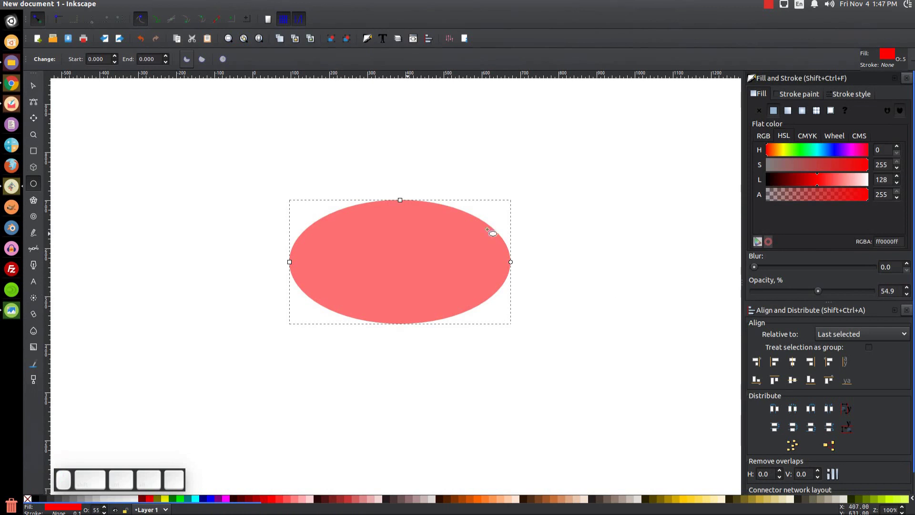
# - Resize the ellipse to 600 px wide and 300 px high, and reposition it near the middle of the visible canvas
pyautogui.click(33, 86)
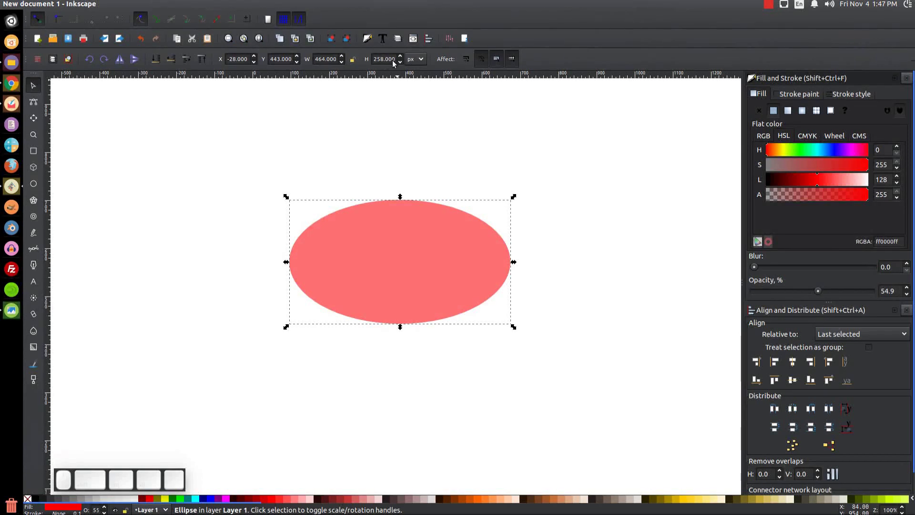
pyautogui.tripleClick(316, 60)
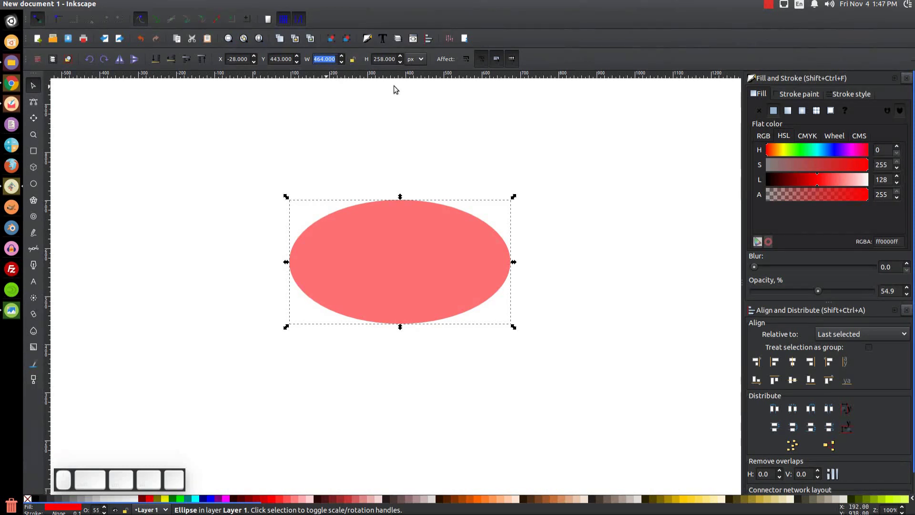
pyautogui.write('600')
pyautogui.press('Tab')
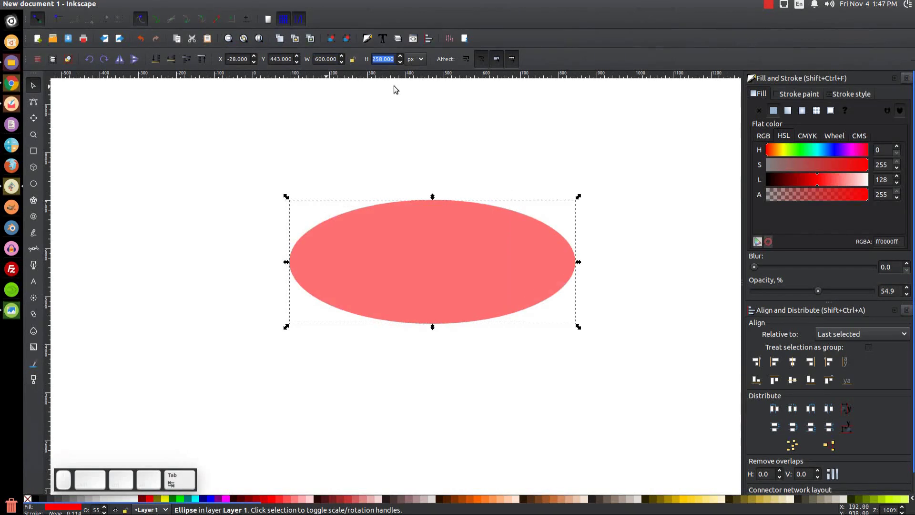
pyautogui.write('300')
pyautogui.press('Return')
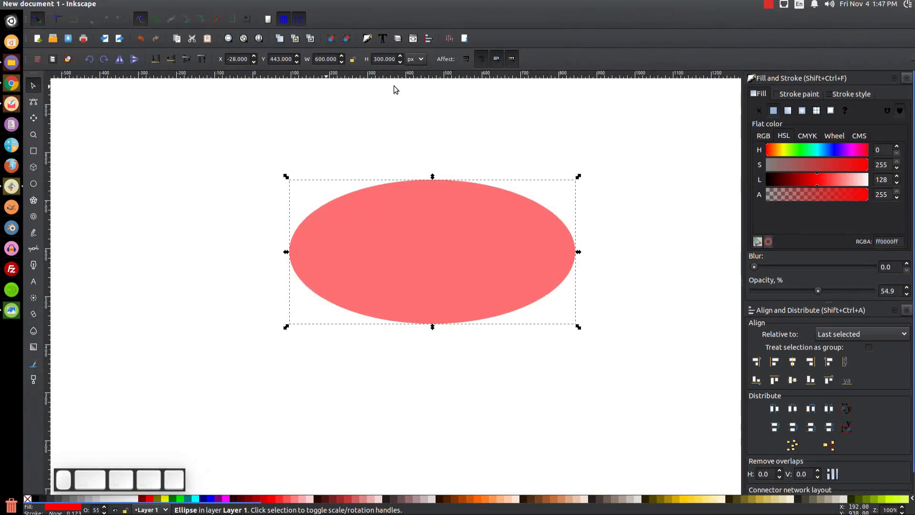
pyautogui.moveTo(484, 214); pyautogui.dragTo(462, 236)
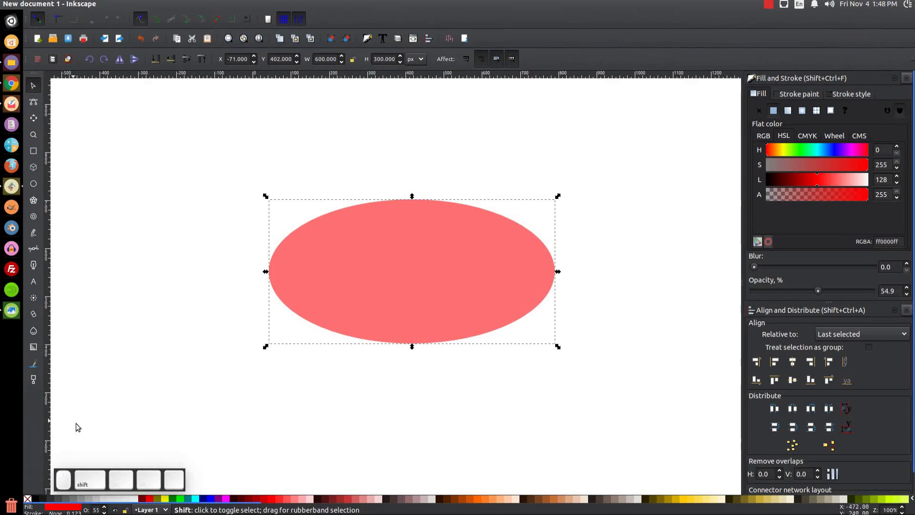
# - Give the ellipse a black stroke 5 px wide
pyautogui.keyDown('shift'); pyautogui.click(35, 499); pyautogui.keyUp('shift')
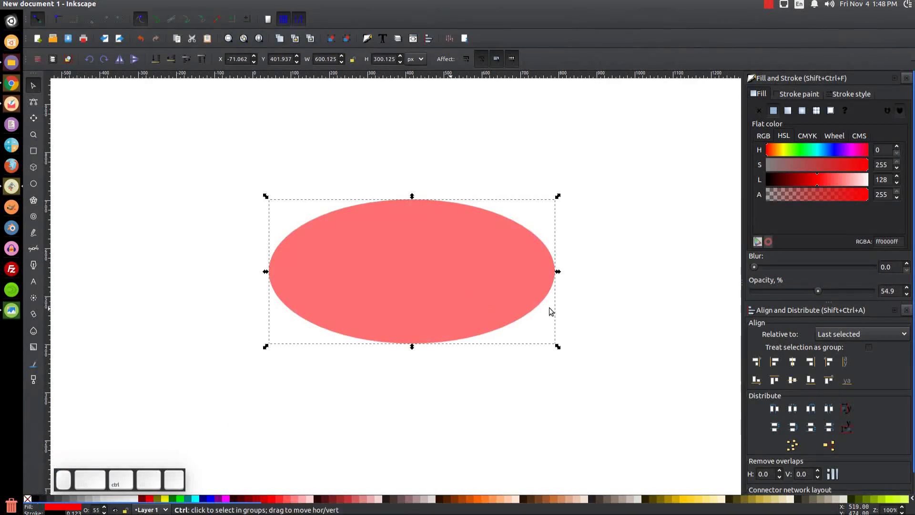
pyautogui.press('1')
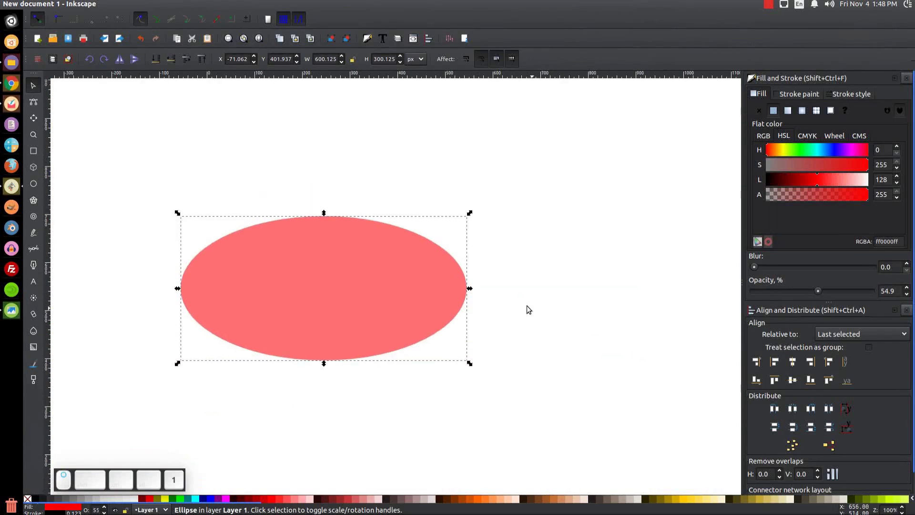
pyautogui.moveTo(527, 305); pyautogui.dragTo(586, 306)
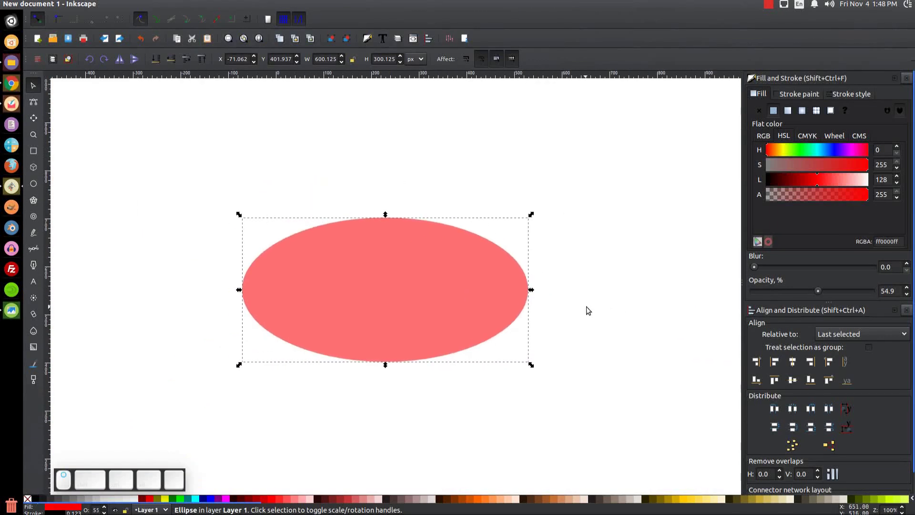
pyautogui.click(851, 95)
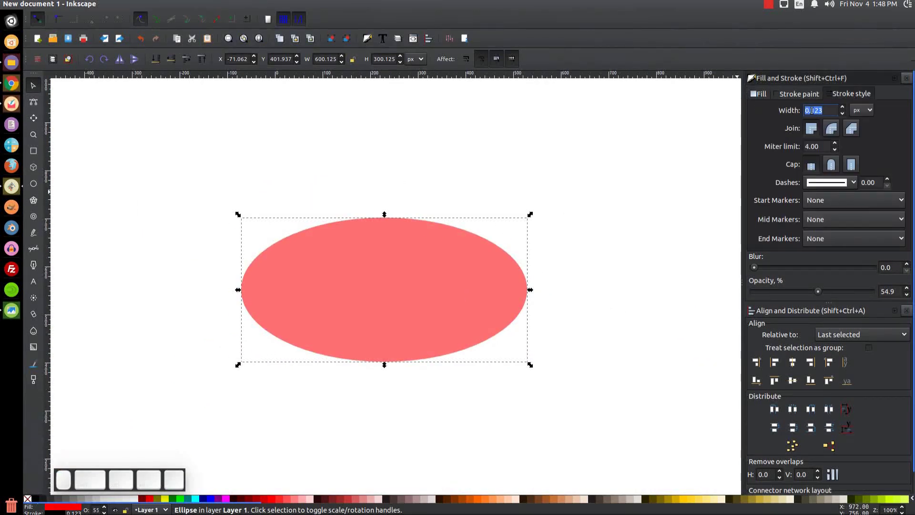
pyautogui.click(824, 110)
pyautogui.moveTo(832, 111); pyautogui.dragTo(767, 110)
pyautogui.write('5')
pyautogui.press('Return')
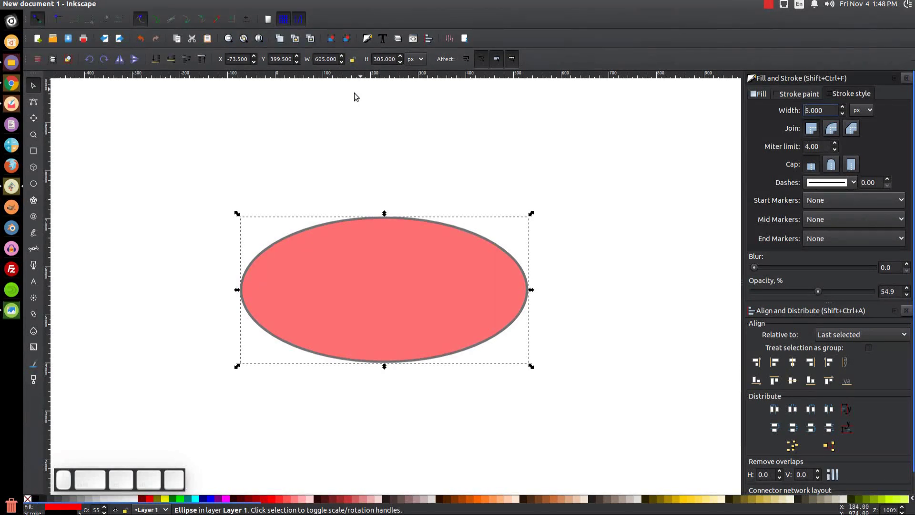
# - With stroke-width scaling off and proportions locked, set the ellipse's height to 300 px and move it slightly upward
pyautogui.click(465, 58)
pyautogui.click(465, 65)
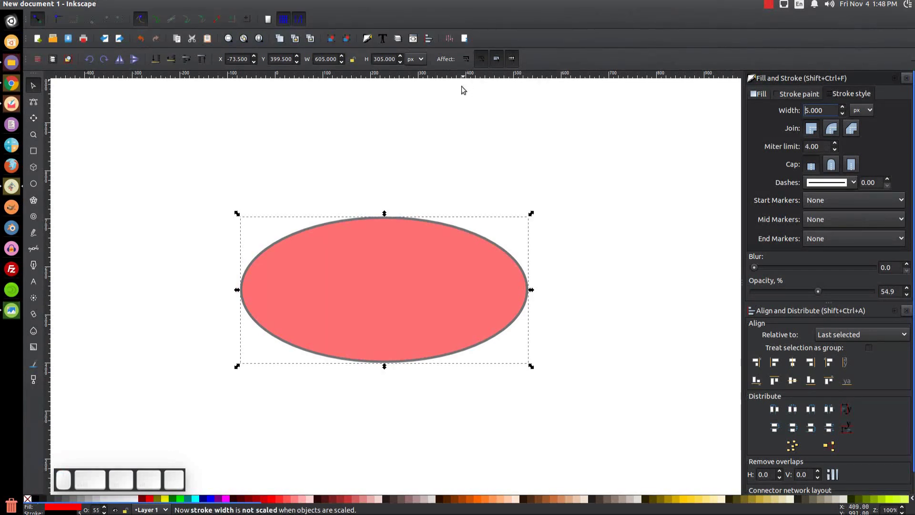
pyautogui.click(352, 59)
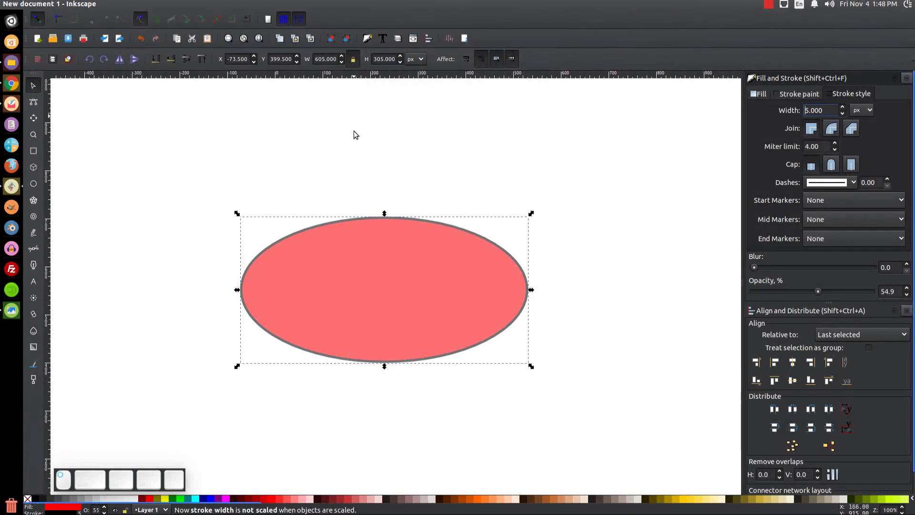
pyautogui.click(374, 59)
pyautogui.hotkey('ctrl', 'a')
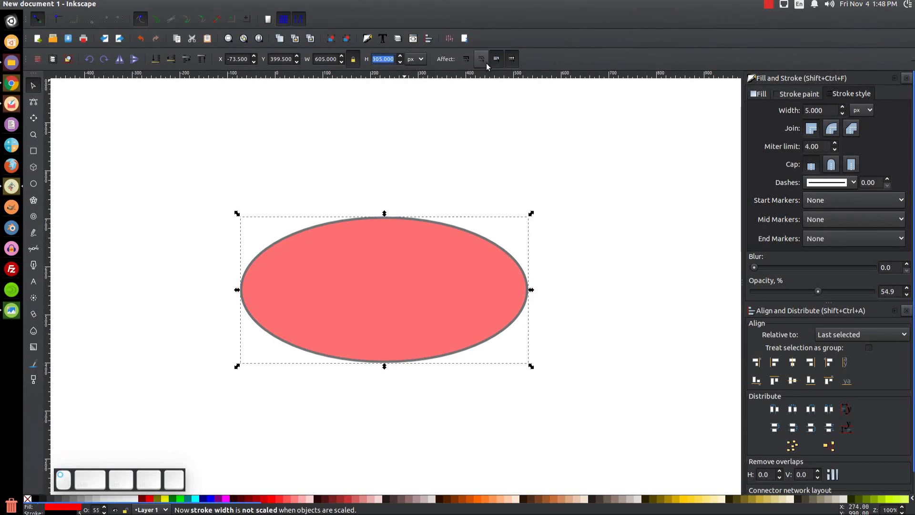
pyautogui.write('300')
pyautogui.press('Return')
pyautogui.moveTo(412, 273); pyautogui.dragTo(419, 246)
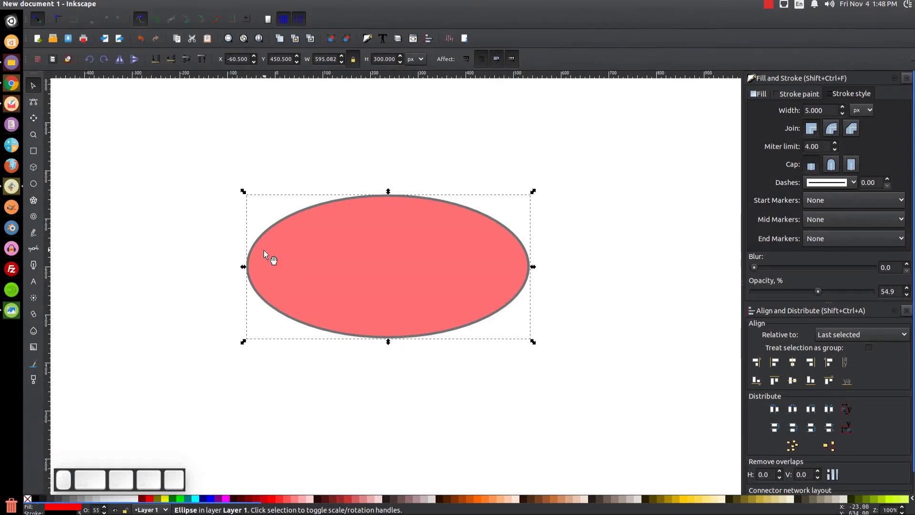
# - Draw a rectangle about 736 by 137 px across the ellipse's middle, with no stroke and a blue fill
pyautogui.click(33, 151)
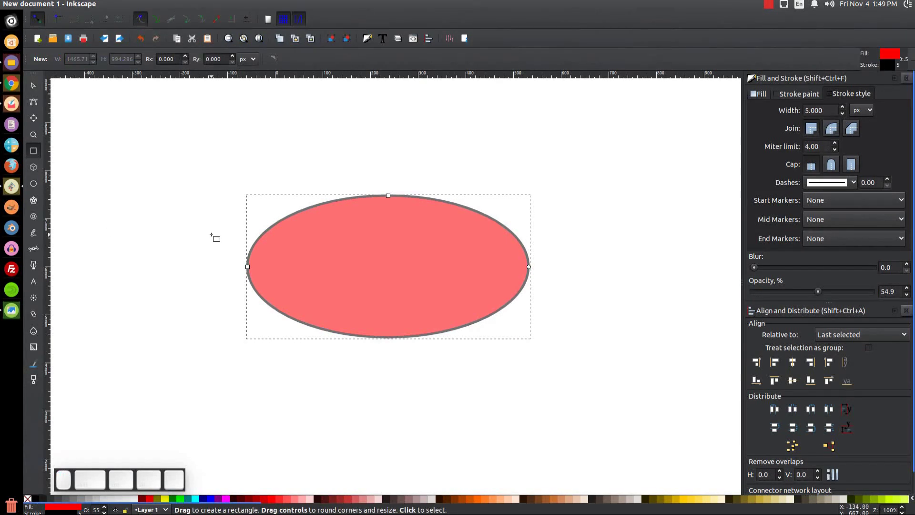
pyautogui.moveTo(214, 232); pyautogui.dragTo(565, 300)
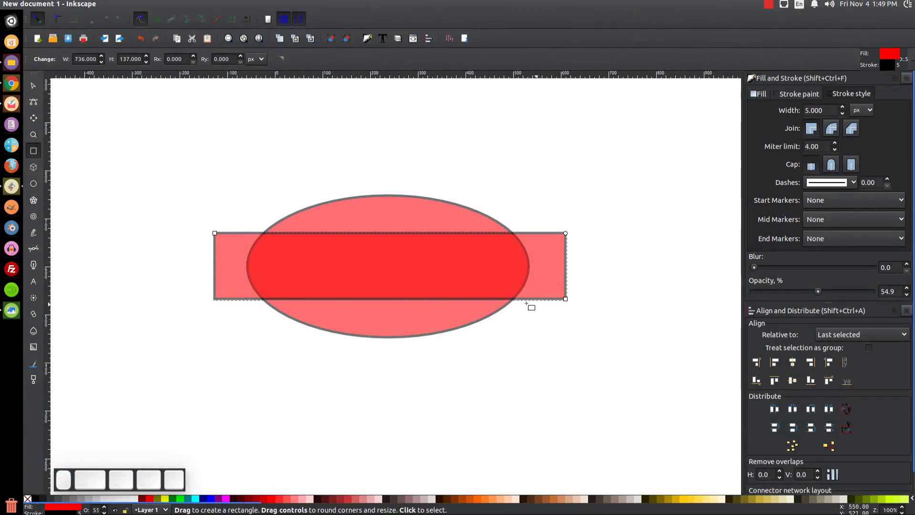
pyautogui.press('shift')
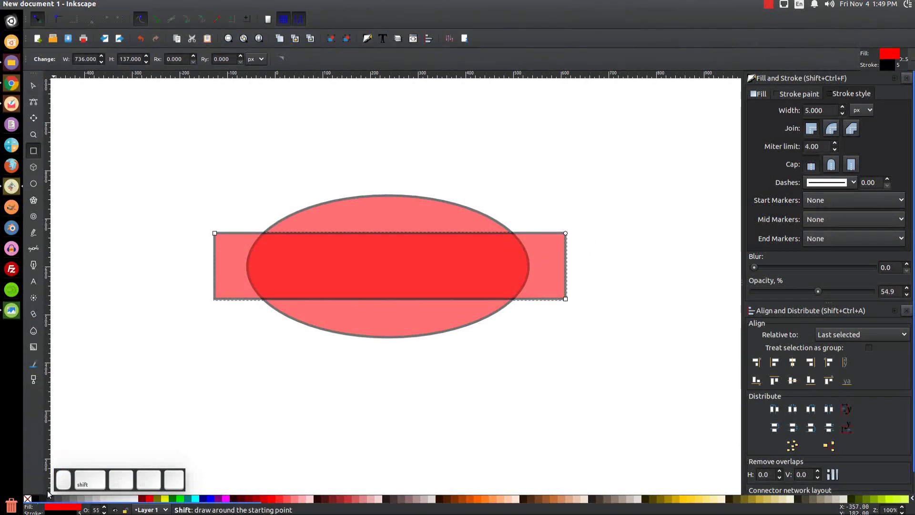
pyautogui.keyDown('shift'); pyautogui.click(27, 498); pyautogui.keyUp('shift')
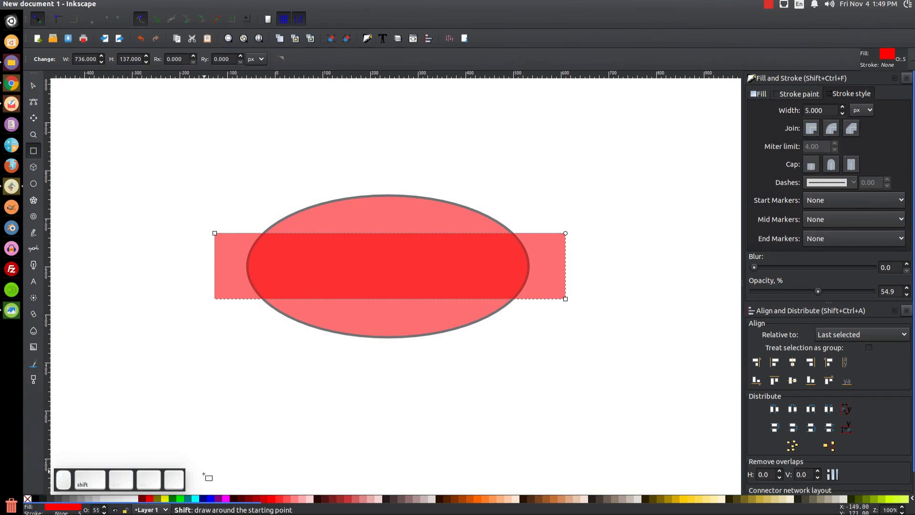
pyautogui.click(210, 498)
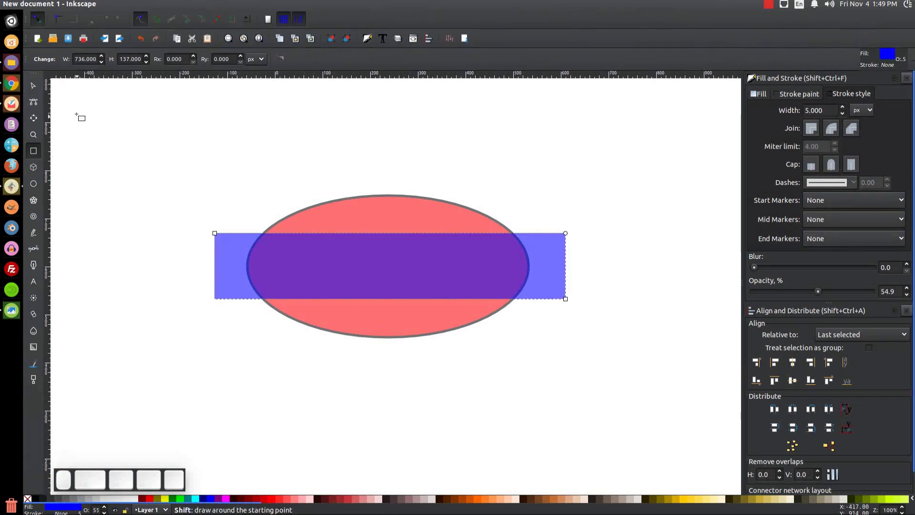
# - Set the blue rectangle's height to 200 px with its proportions locked
pyautogui.click(33, 85)
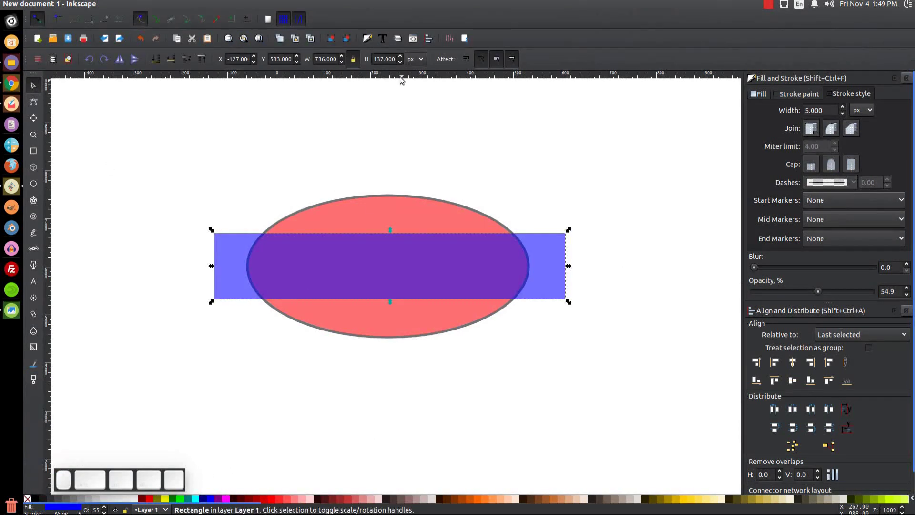
pyautogui.doubleClick(373, 60)
pyautogui.write('2')
pyautogui.press('Return')
# - Centre the blue rectangle on the ellipse both horizontally and vertically, and split the ellipse's outline with Cut Path
pyautogui.press('shift')
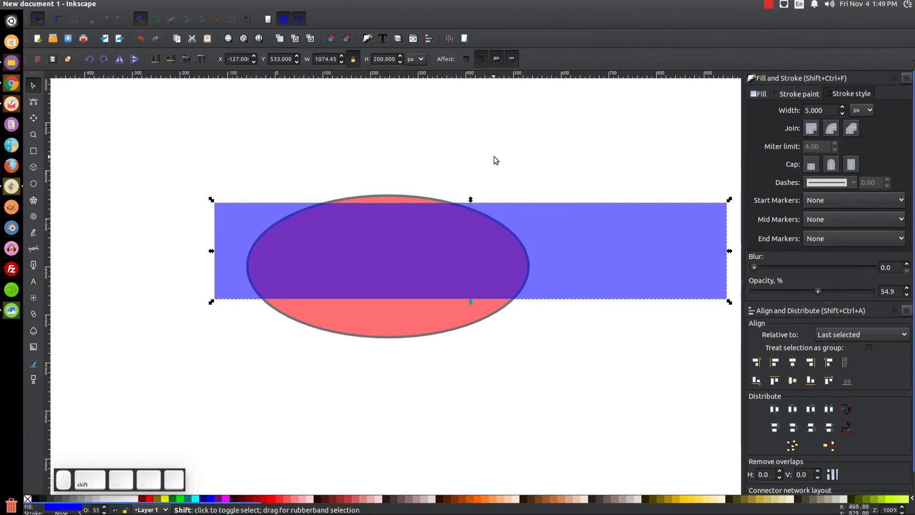
pyautogui.keyDown('shift'); pyautogui.click(395, 330); pyautogui.keyUp('shift')
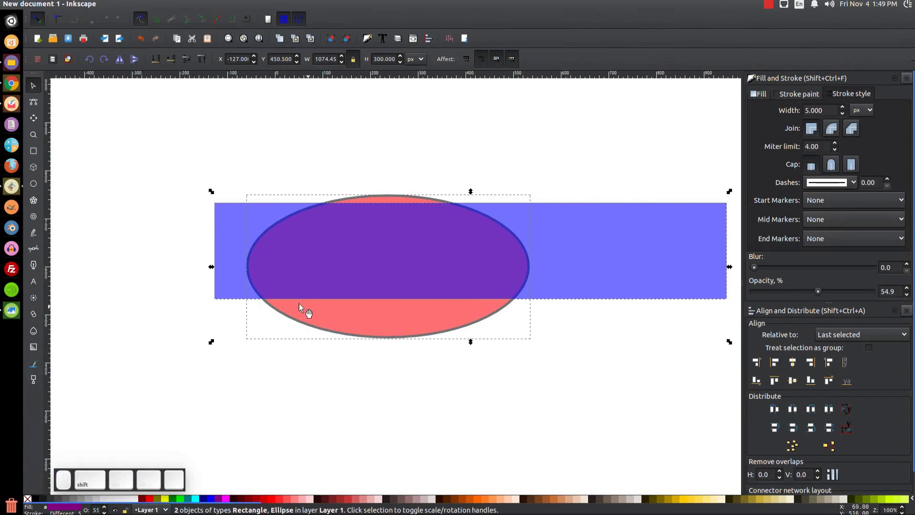
pyautogui.click(792, 363)
pyautogui.click(786, 383)
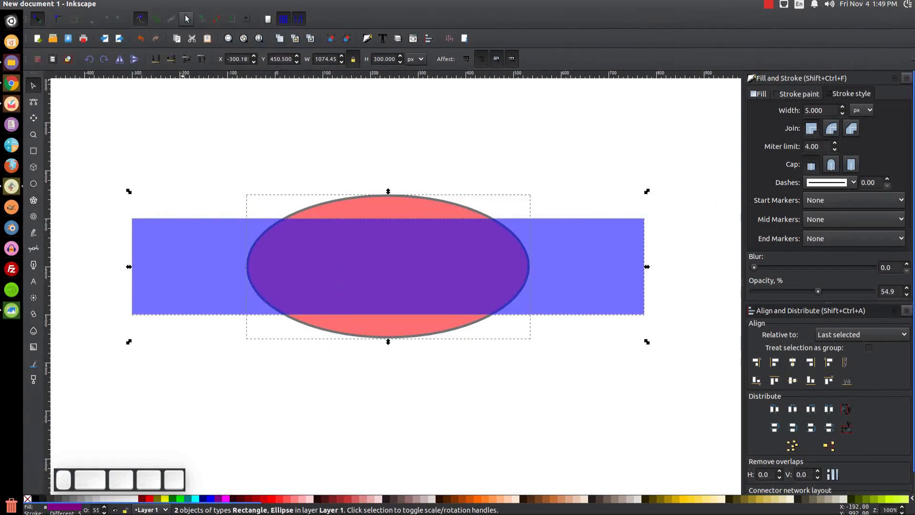
pyautogui.click(151, 6)
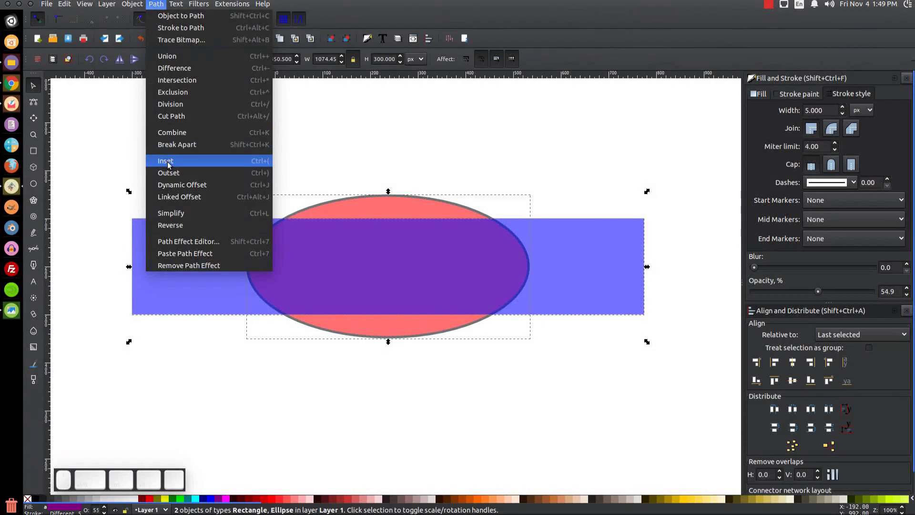
pyautogui.click(178, 117)
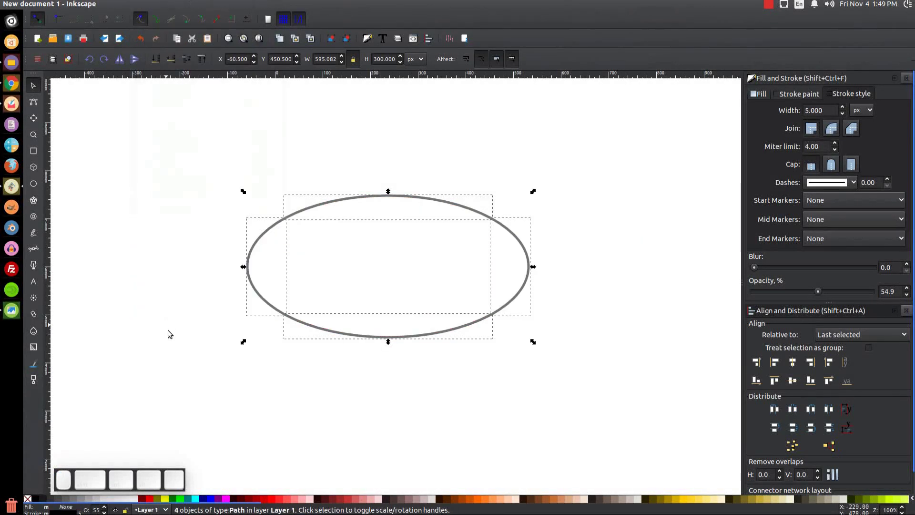
# - Delete the right, left and top segments of the cut ellipse outline, and move the remaining bottom arc up
pyautogui.click(188, 376)
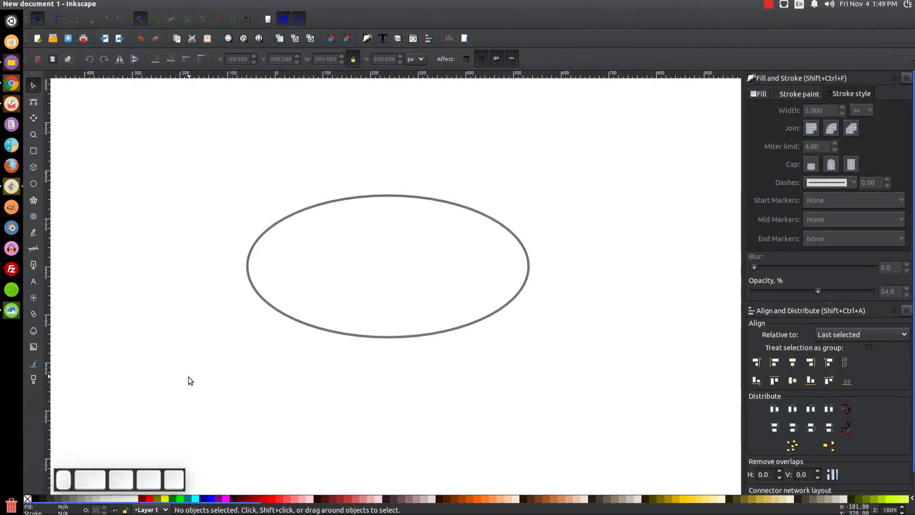
pyautogui.moveTo(531, 272); pyautogui.dragTo(597, 265)
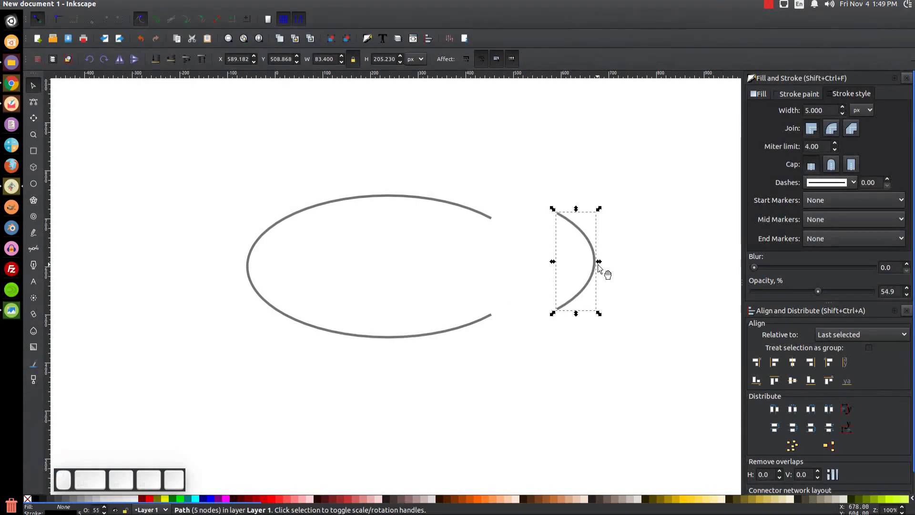
pyautogui.press('Delete')
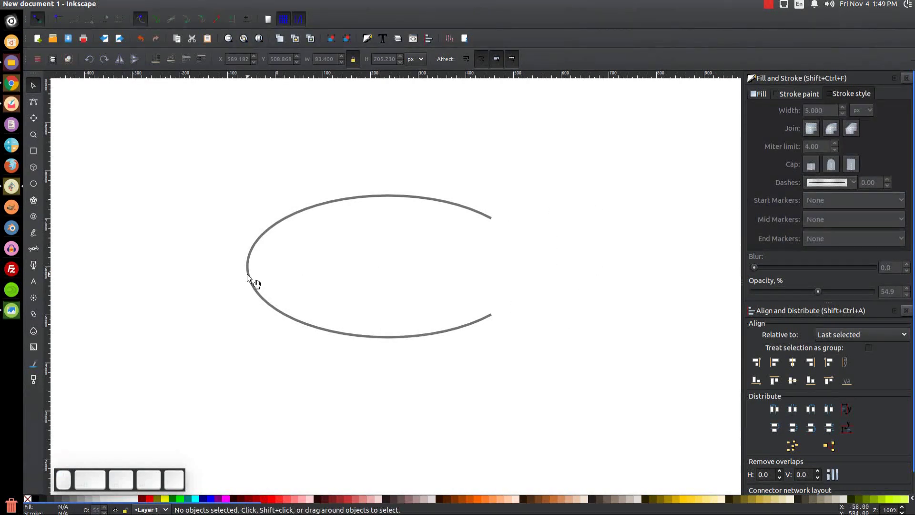
pyautogui.moveTo(249, 269); pyautogui.dragTo(156, 214)
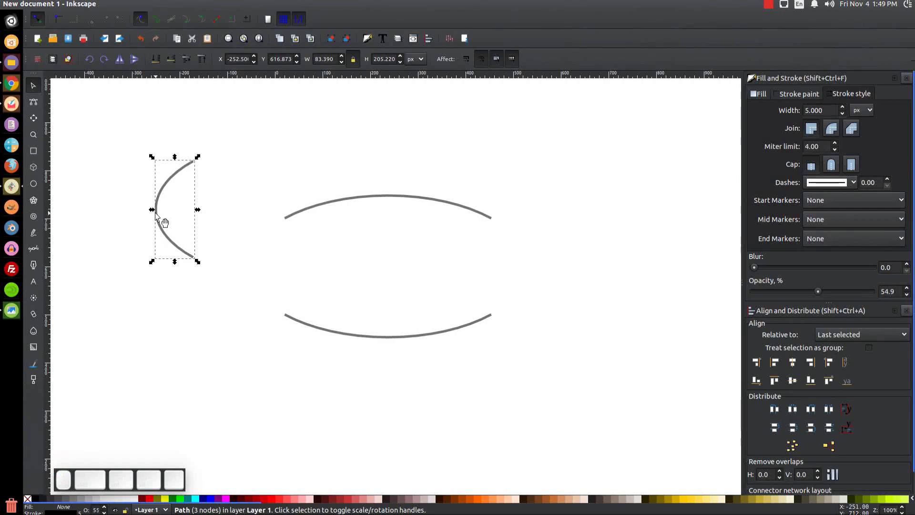
pyautogui.press('Delete')
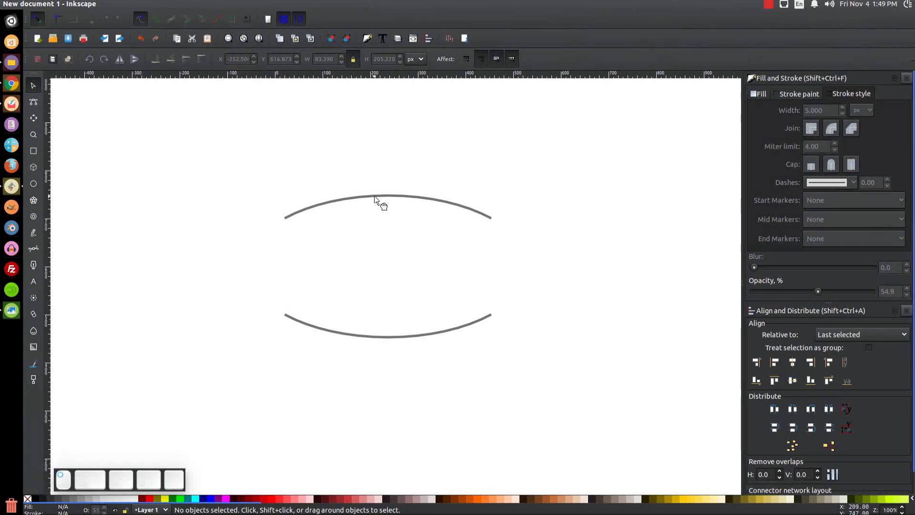
pyautogui.moveTo(374, 199); pyautogui.dragTo(427, 174)
pyautogui.press('Delete')
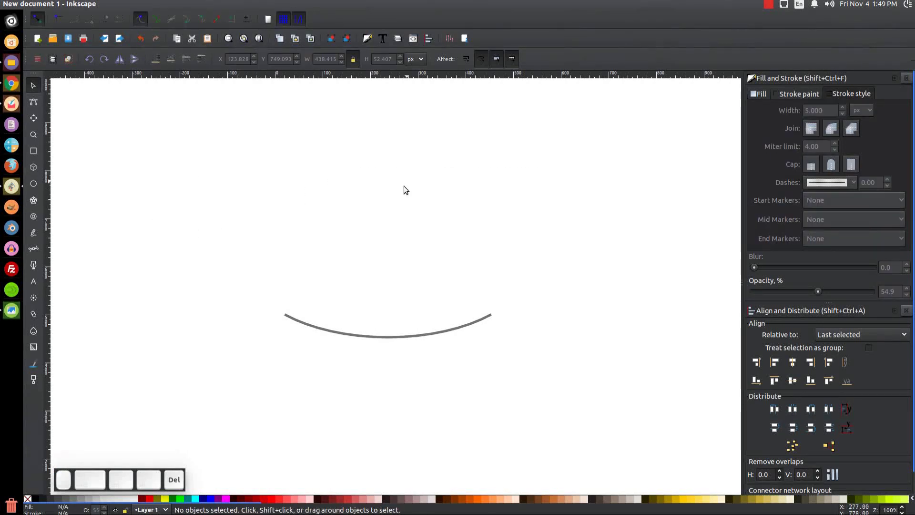
pyautogui.moveTo(399, 337); pyautogui.dragTo(413, 288)
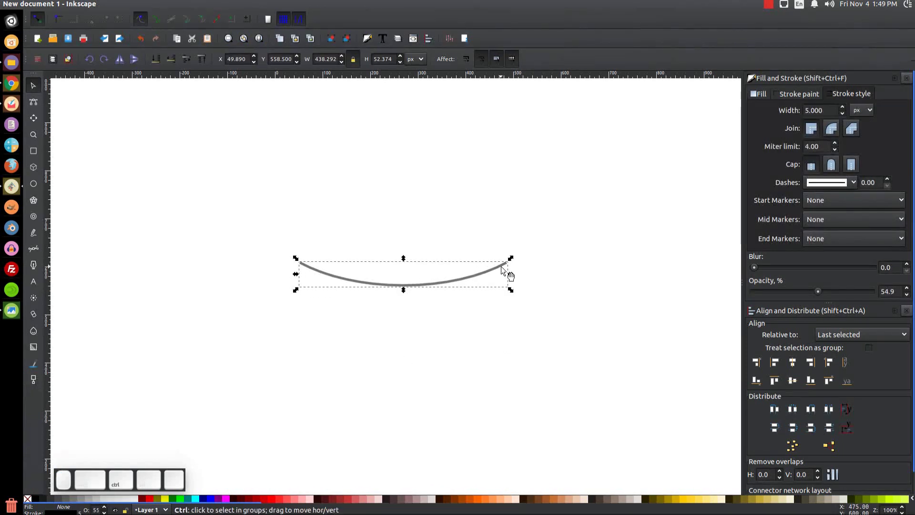
# - Give the arc's stroke a round join and round caps, and shift the arc slightly to the right and up
pyautogui.scroll(8, 506, 263)
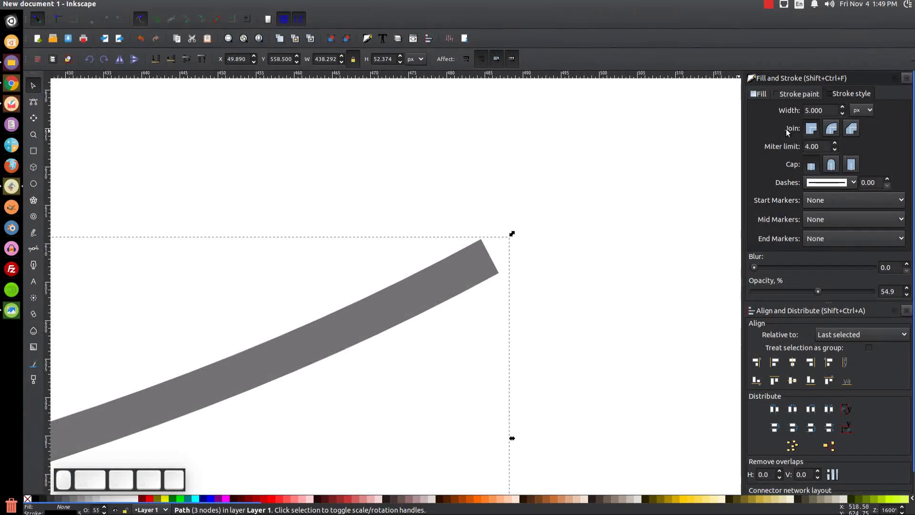
pyautogui.click(831, 128)
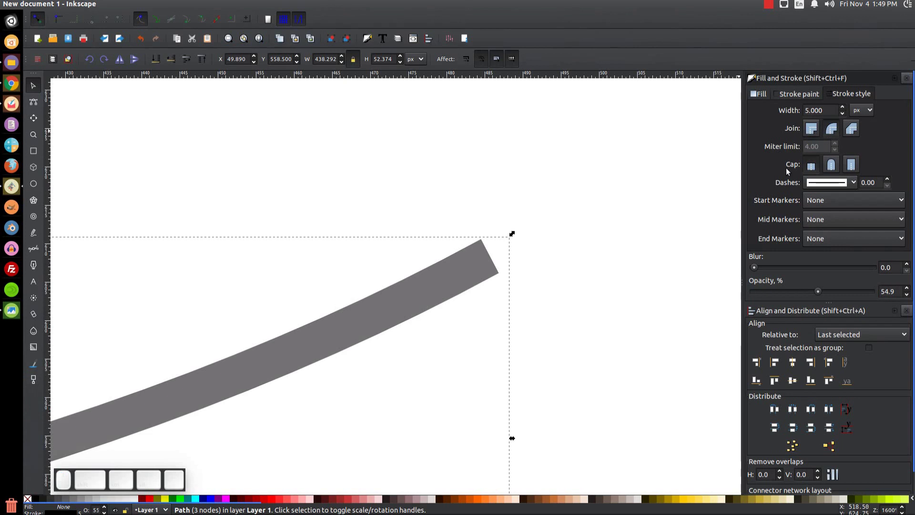
pyautogui.click(831, 164)
pyautogui.moveTo(447, 290); pyautogui.dragTo(566, 250)
pyautogui.press('1')
pyautogui.moveTo(428, 271); pyautogui.dragTo(351, 286)
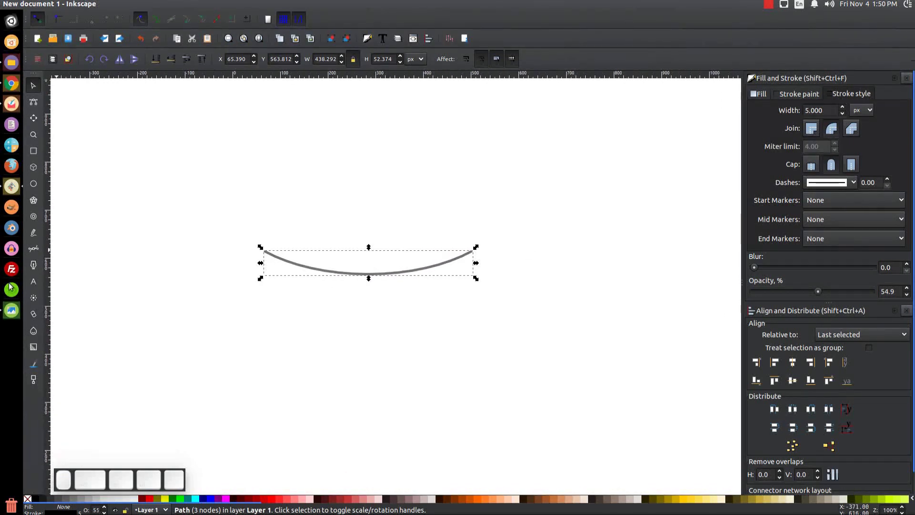
# - Examine the puzzle piece shapes in thumbnail.png in Image Viewer, and move the arc in the drawing further right and up
pyautogui.click(6, 316)
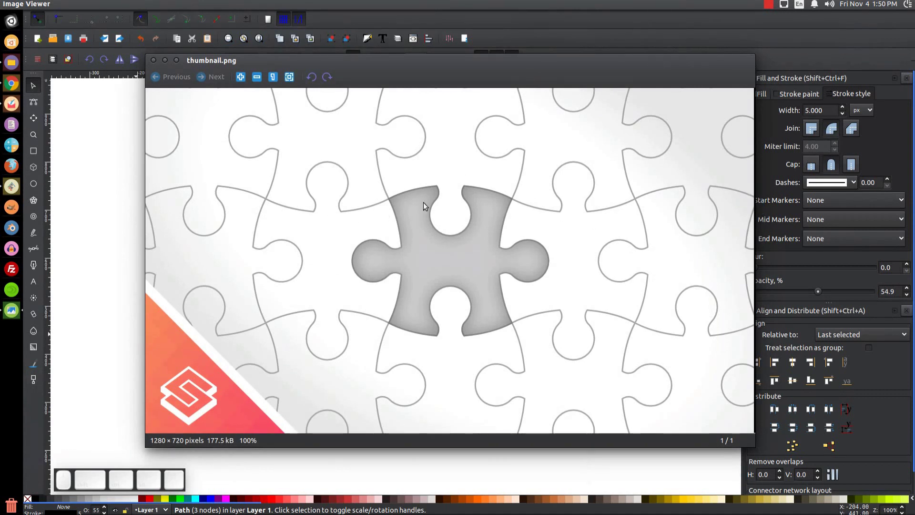
pyautogui.click(176, 61)
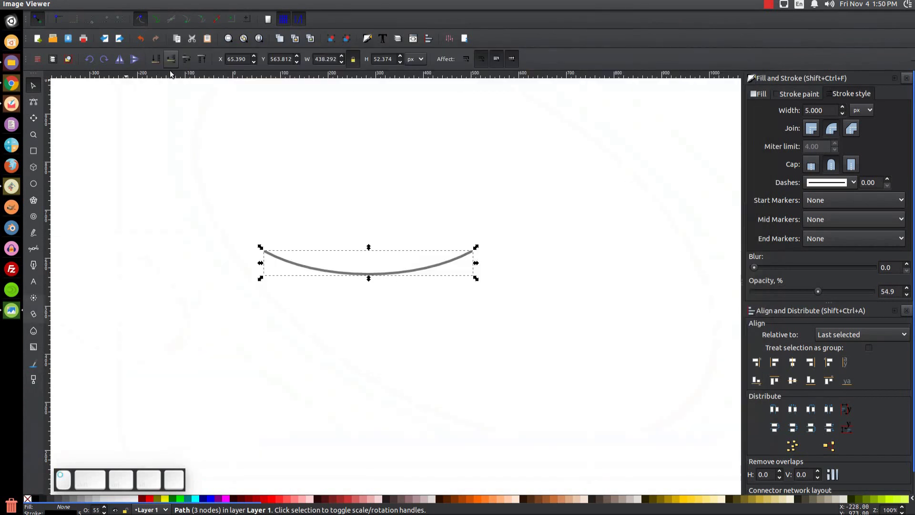
pyautogui.moveTo(408, 275); pyautogui.dragTo(468, 258)
pyautogui.click(13, 312)
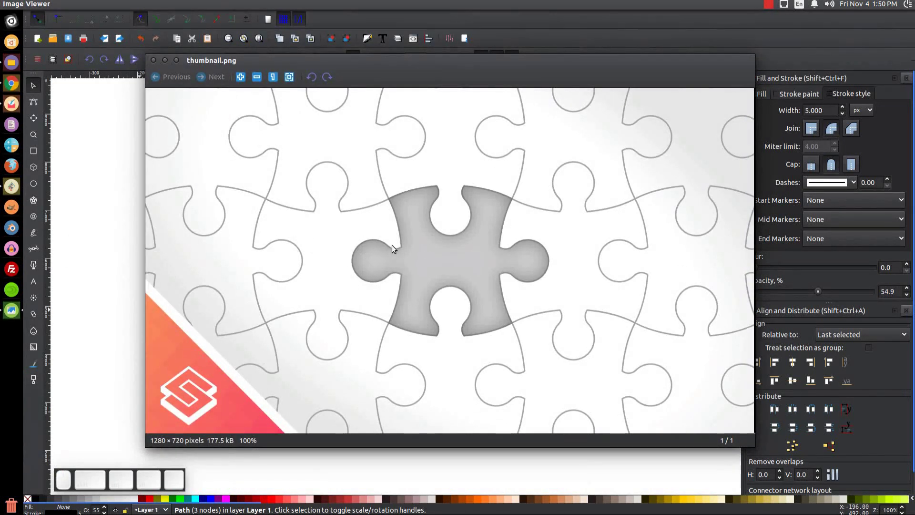
pyautogui.click(165, 60)
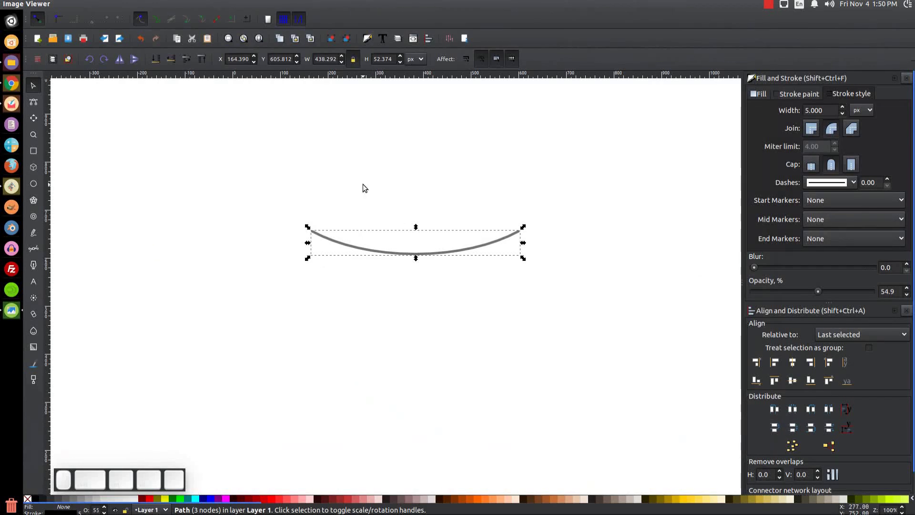
# - Draw a perfect blue circle about 140 px wide in the empty area to the left of the arc
pyautogui.hscroll(-4, 384, 228)
pyautogui.scroll(-1, 425, 206)
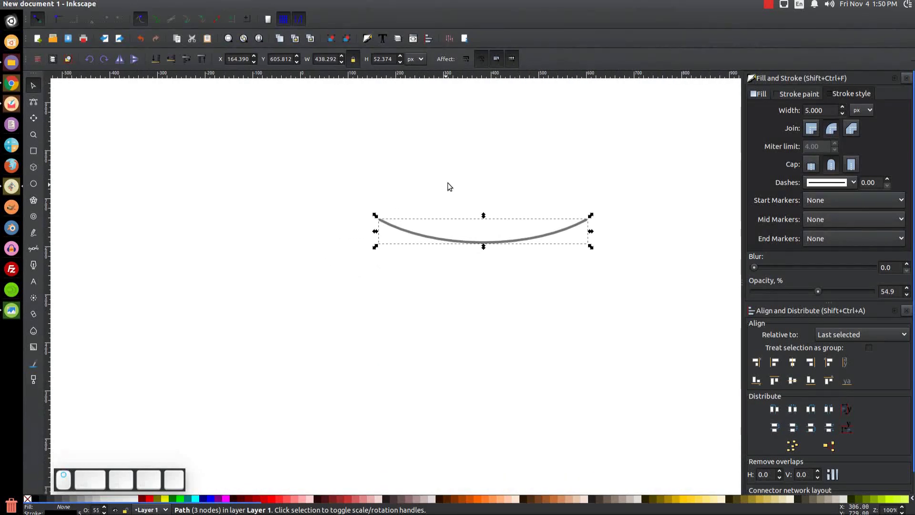
pyautogui.click(34, 184)
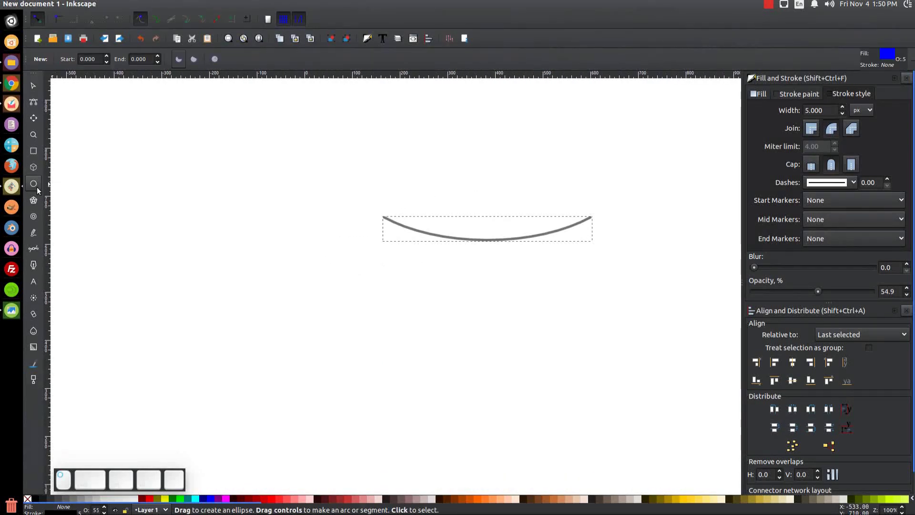
pyautogui.hotkey('ctrl', 'shift')
pyautogui.moveTo(252, 260); pyautogui.dragTo(285, 294)
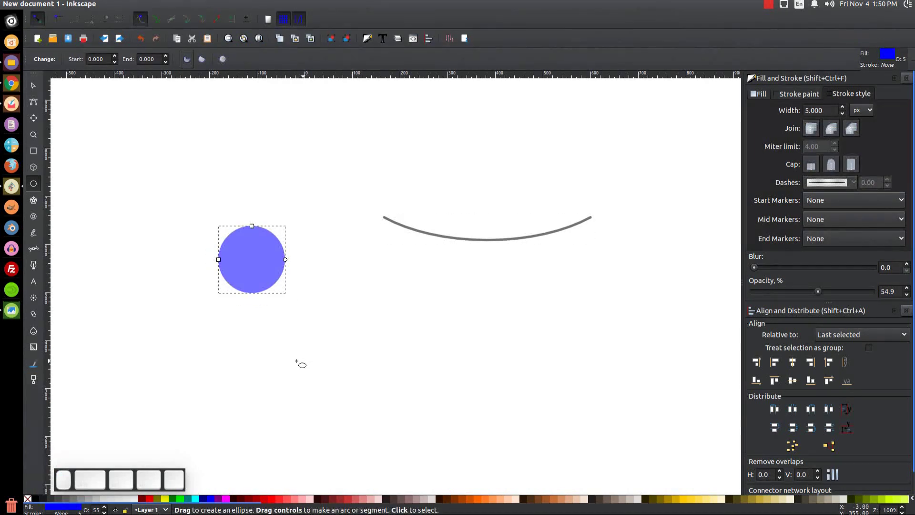
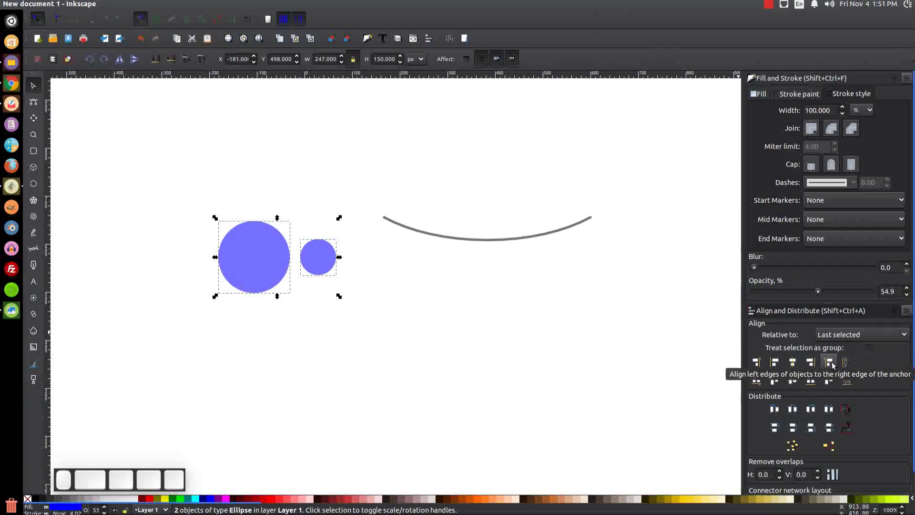
# - Align the small circle's left edge to the large circle's right edge, and rotate the pair 45 degrees counter-clockwise
pyautogui.click(831, 362)
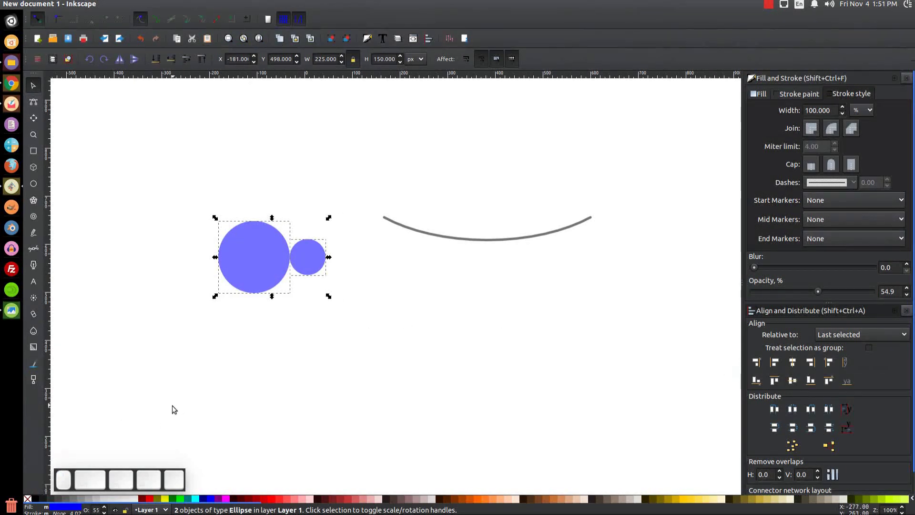
pyautogui.click(255, 247)
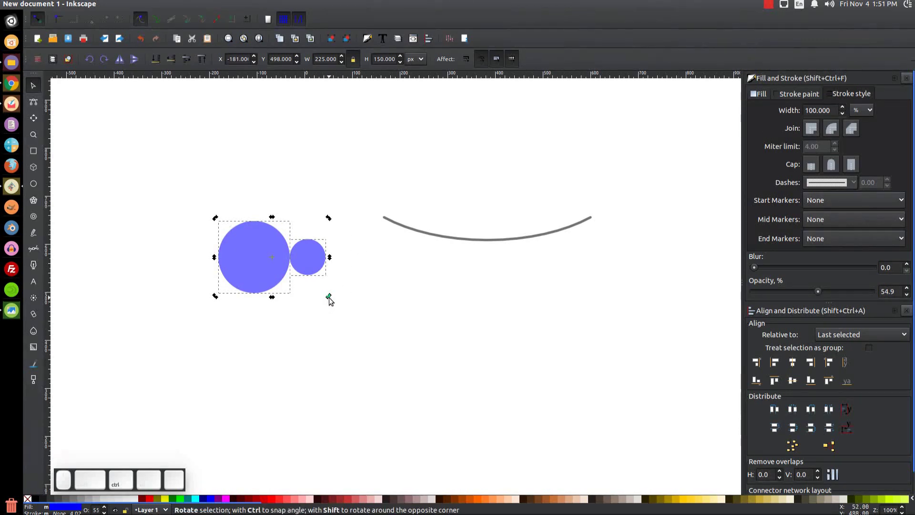
pyautogui.moveTo(329, 299); pyautogui.dragTo(334, 253)
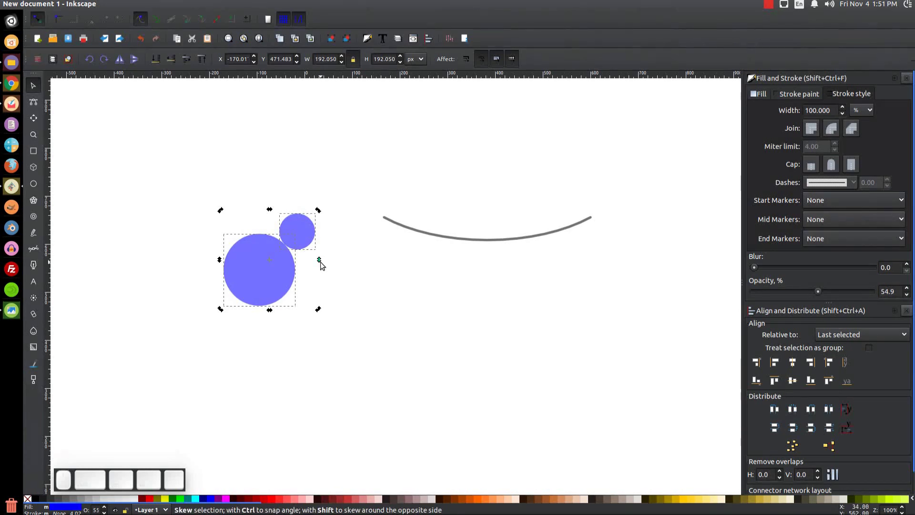
# - Duplicate the pair of circles and flip the copy both horizontally and vertically
pyautogui.press('ctrl')
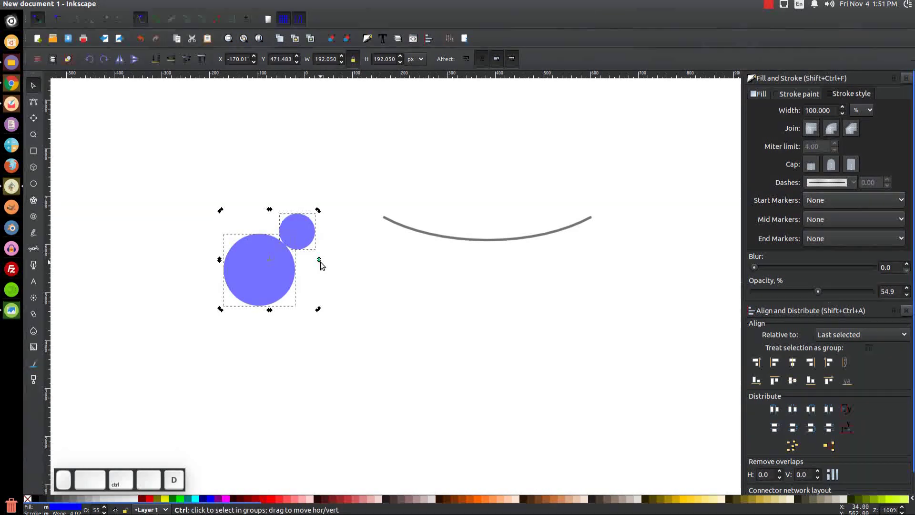
pyautogui.hotkey('ctrl', 'z')
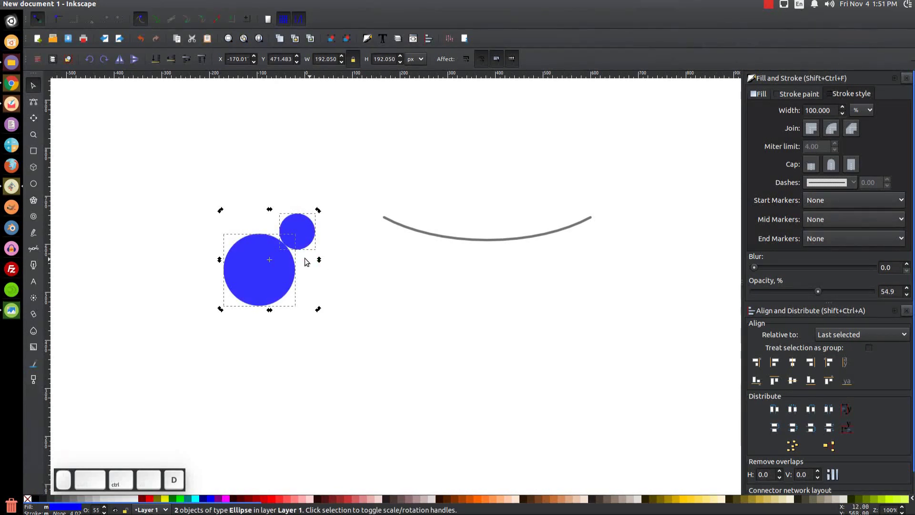
pyautogui.click(119, 63)
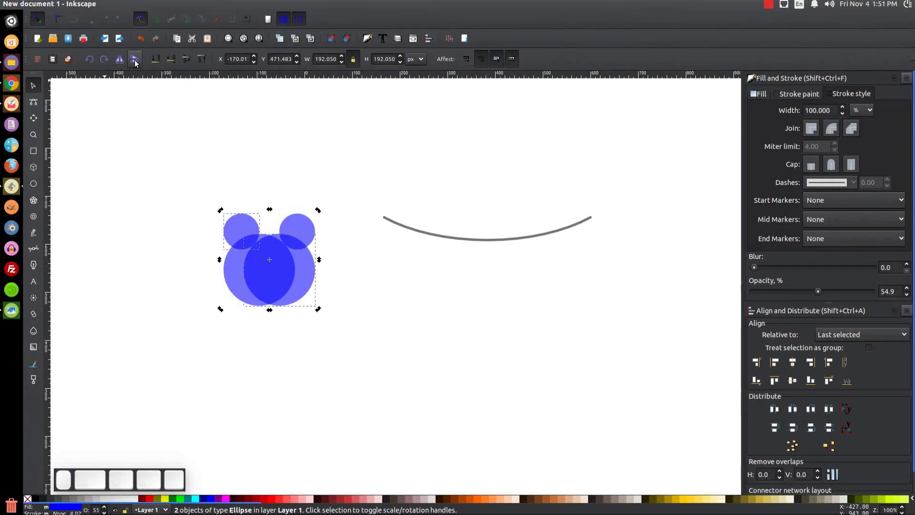
pyautogui.click(135, 60)
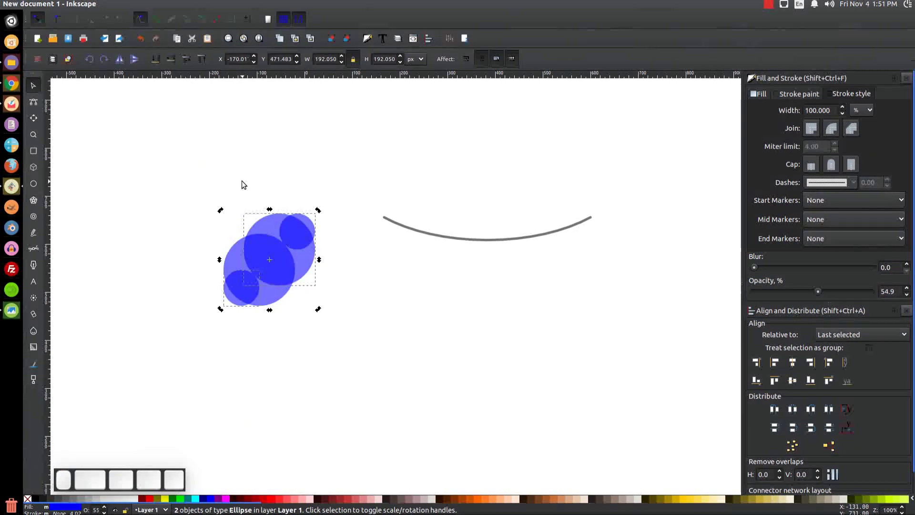
# - Turn on snapping to the circles' quadrant points and move the flipped pair so each small circle touches both large circles
pyautogui.click(185, 19)
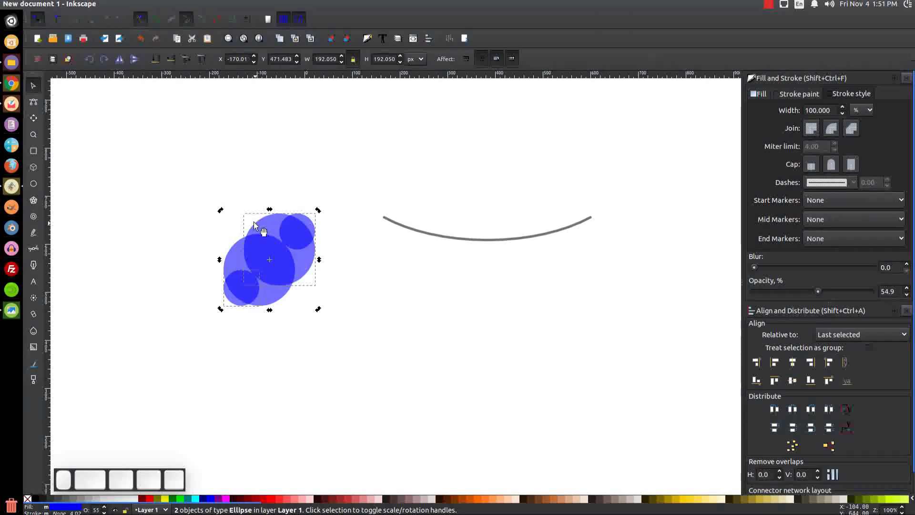
pyautogui.moveTo(254, 223); pyautogui.dragTo(312, 246)
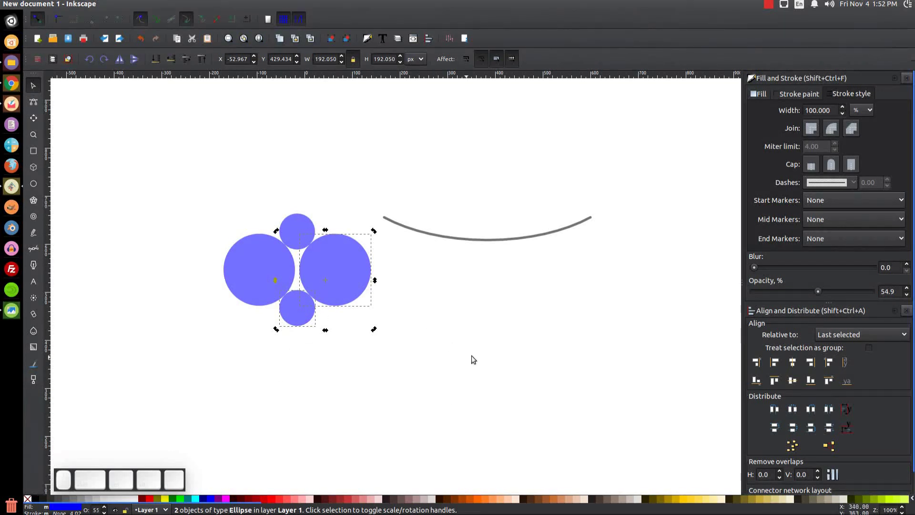
pyautogui.click(501, 289)
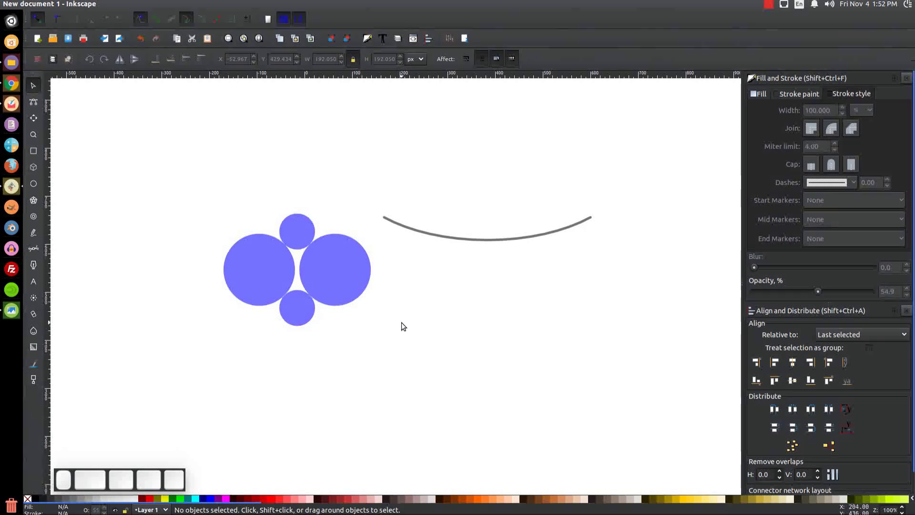
# - Draw a closed rectangle about 54 by 107 px with the Bezier tool through the four points where the circles touch
pyautogui.press('b')
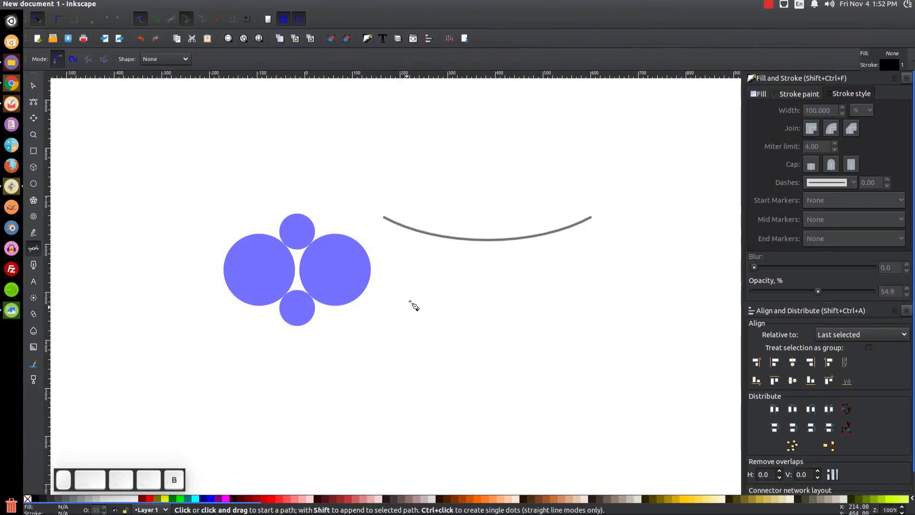
pyautogui.click(310, 294)
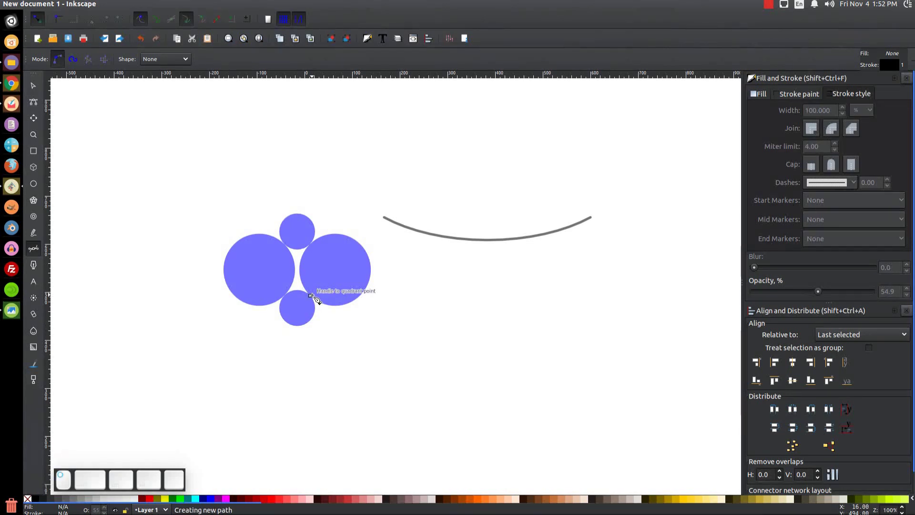
pyautogui.click(285, 294)
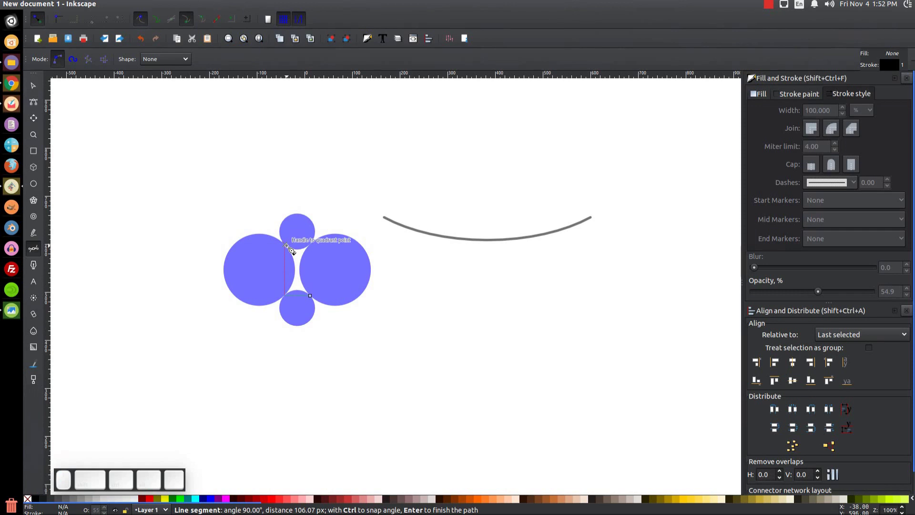
pyautogui.click(286, 246)
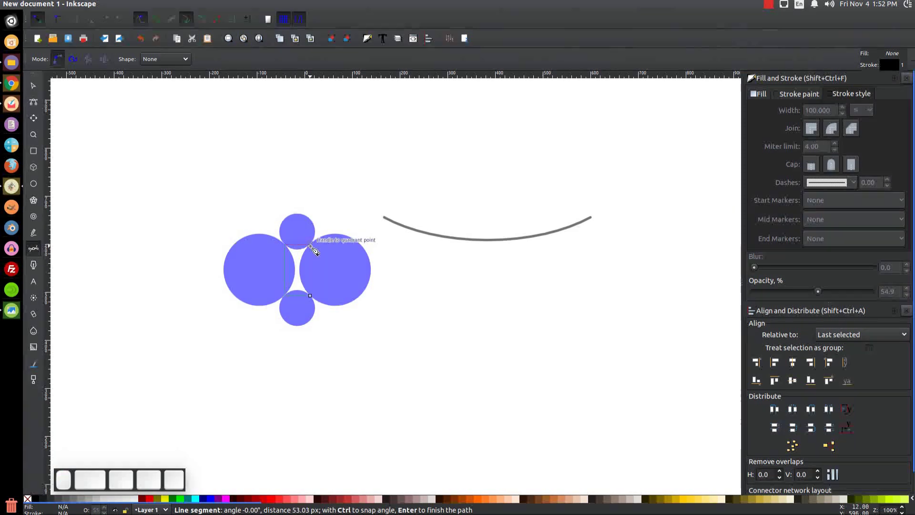
pyautogui.click(310, 246)
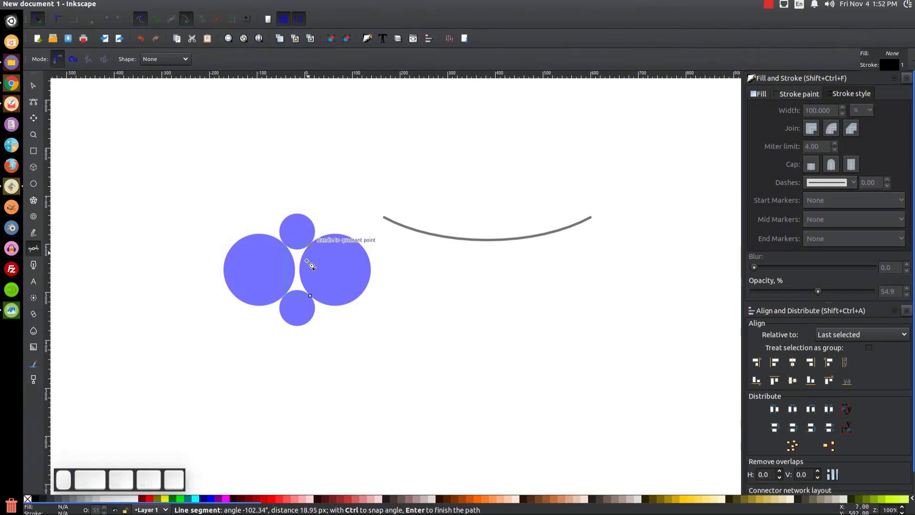
pyautogui.click(310, 297)
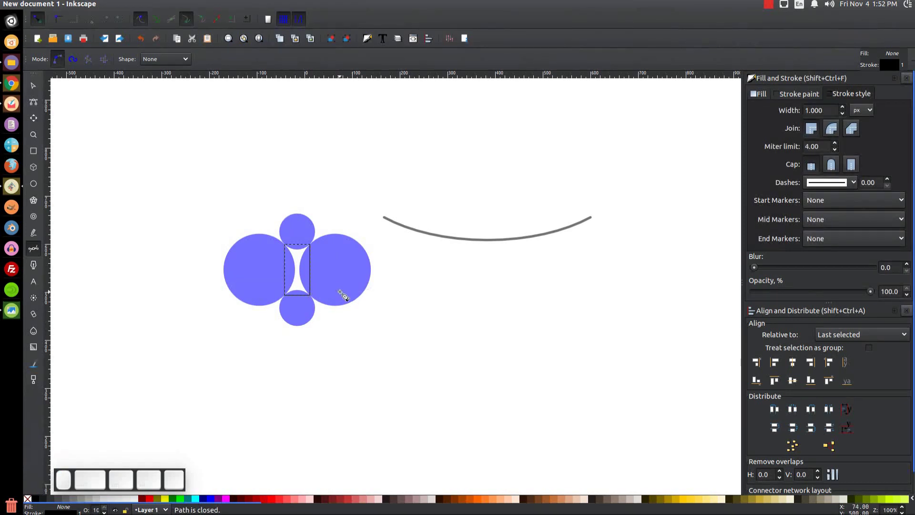
pyautogui.click(35, 86)
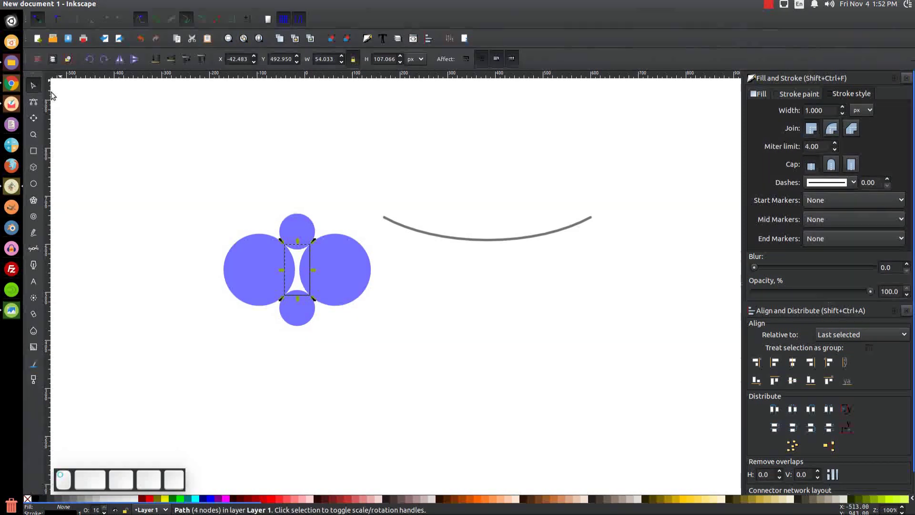
# - Fill the rectangle with green, remove its stroke, and lower its opacity to about 57%
pyautogui.click(180, 498)
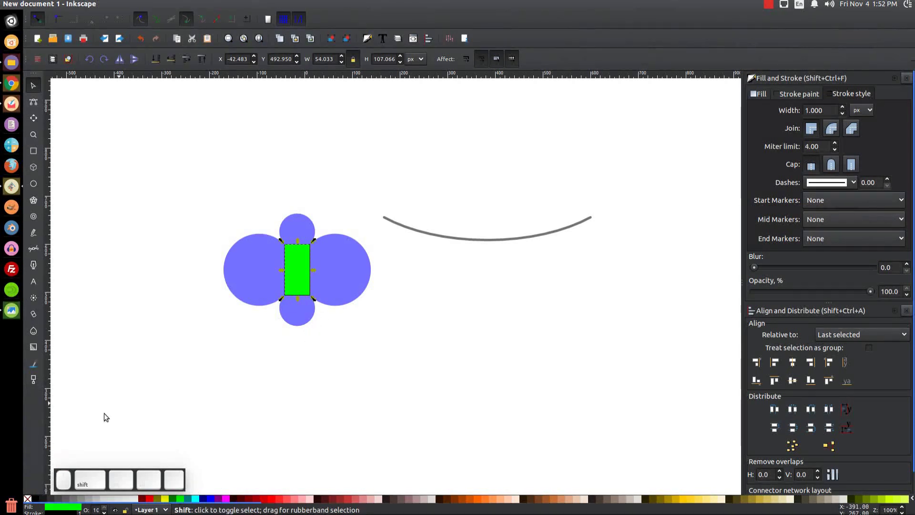
pyautogui.keyDown('shift'); pyautogui.click(27, 499); pyautogui.keyUp('shift')
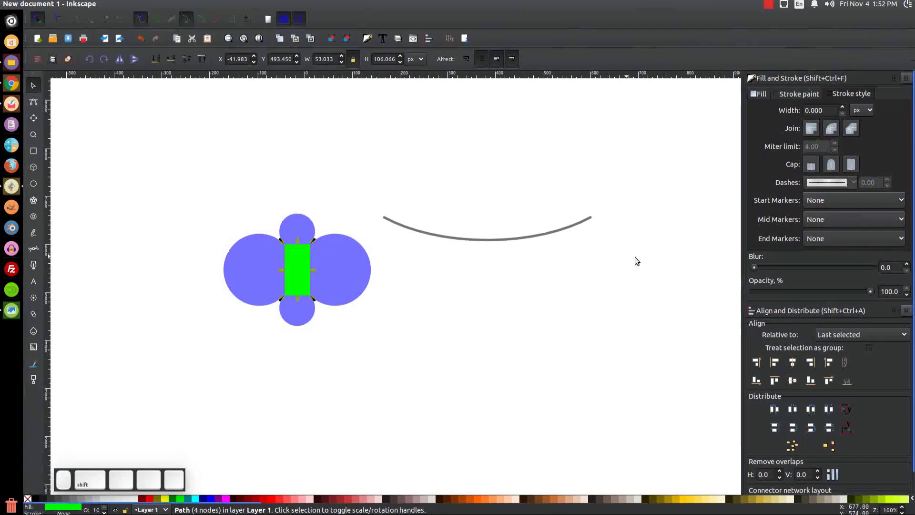
pyautogui.moveTo(870, 293); pyautogui.dragTo(820, 296)
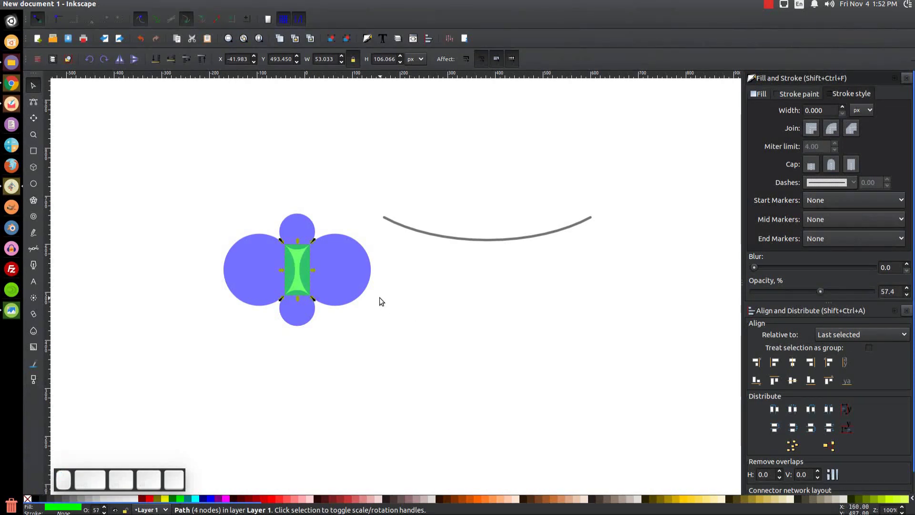
# - Unite the two small circles into one path and raise it to the top of the stacking order
pyautogui.click(305, 223)
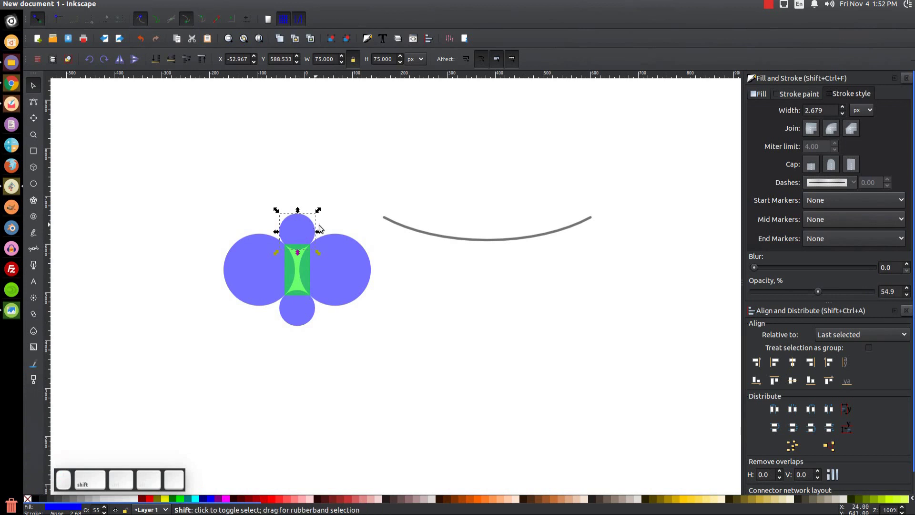
pyautogui.keyDown('shift'); pyautogui.click(303, 320); pyautogui.keyUp('shift')
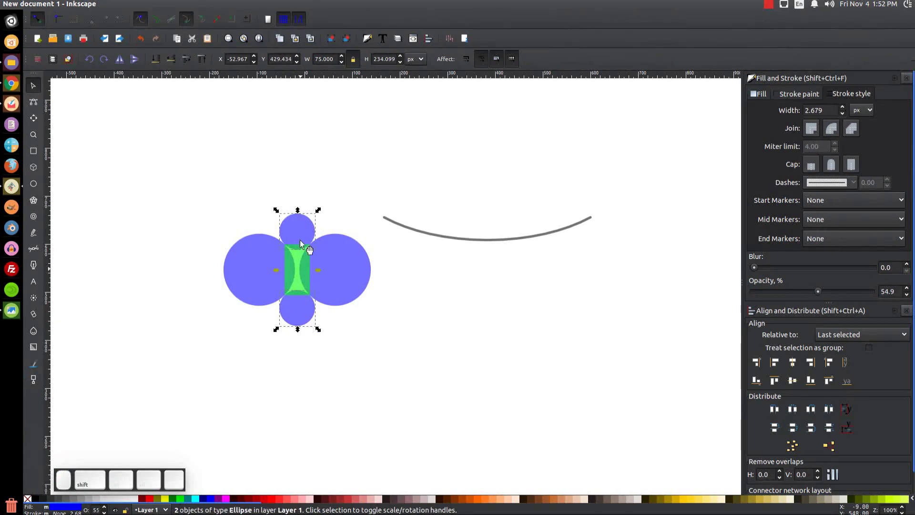
pyautogui.click(157, 4)
pyautogui.click(174, 57)
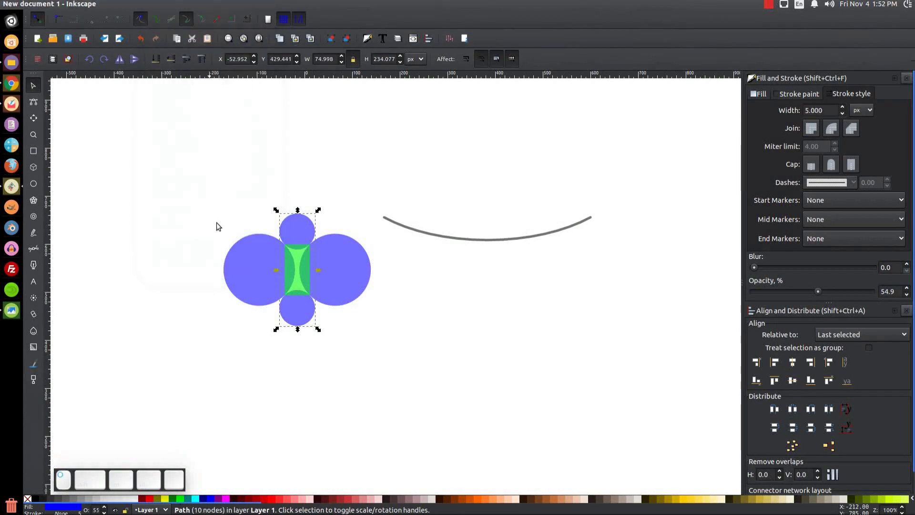
pyautogui.click(200, 59)
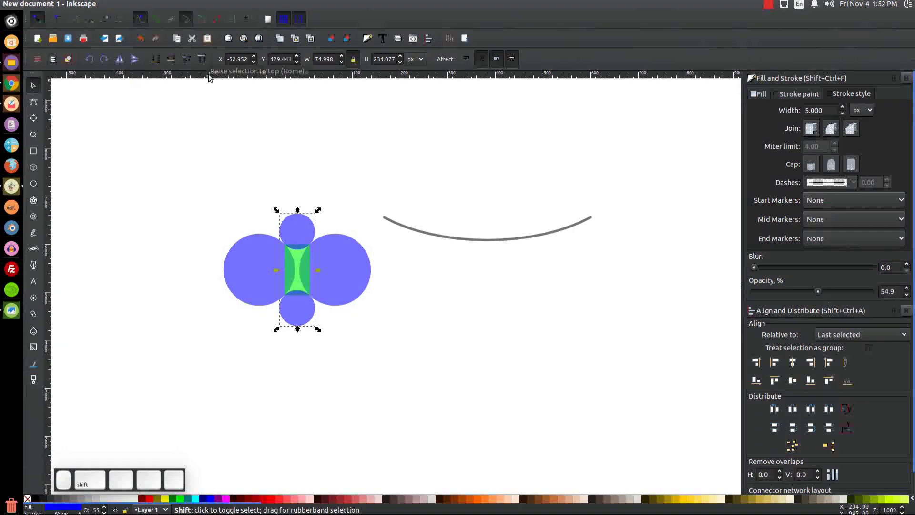
# - Subtract the united small circles from the green rectangle with Difference
pyautogui.keyDown('shift'); pyautogui.click(298, 269); pyautogui.keyUp('shift')
pyautogui.click(157, 3)
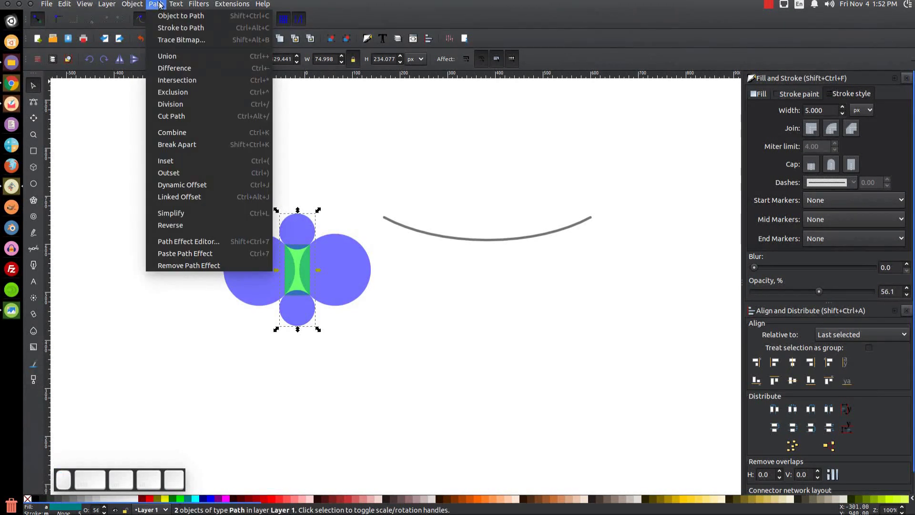
pyautogui.click(166, 66)
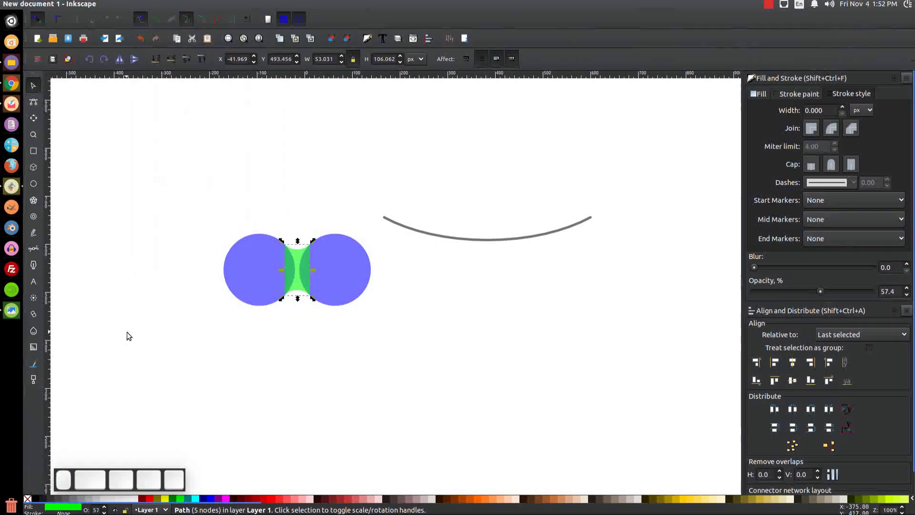
# - Unite the two large circles and the green connecting piece into one path
pyautogui.moveTo(389, 351); pyautogui.dragTo(187, 205)
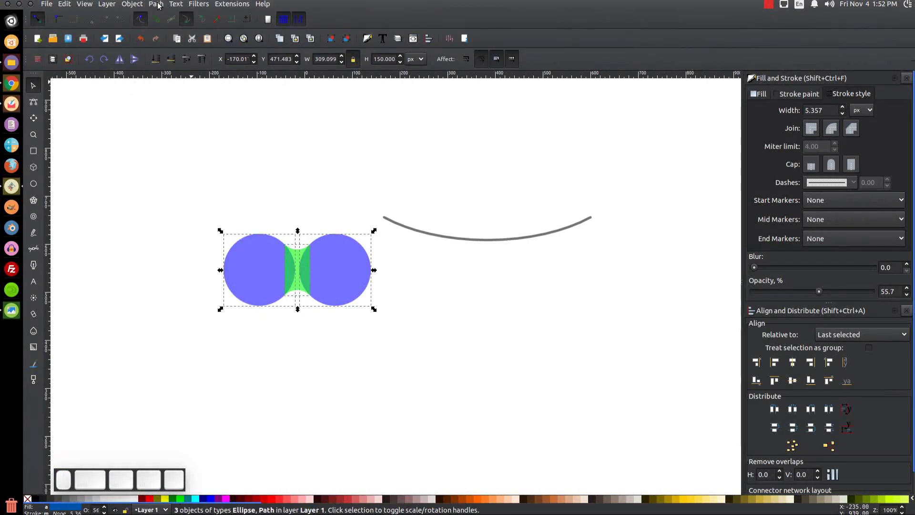
pyautogui.click(156, 3)
pyautogui.click(167, 59)
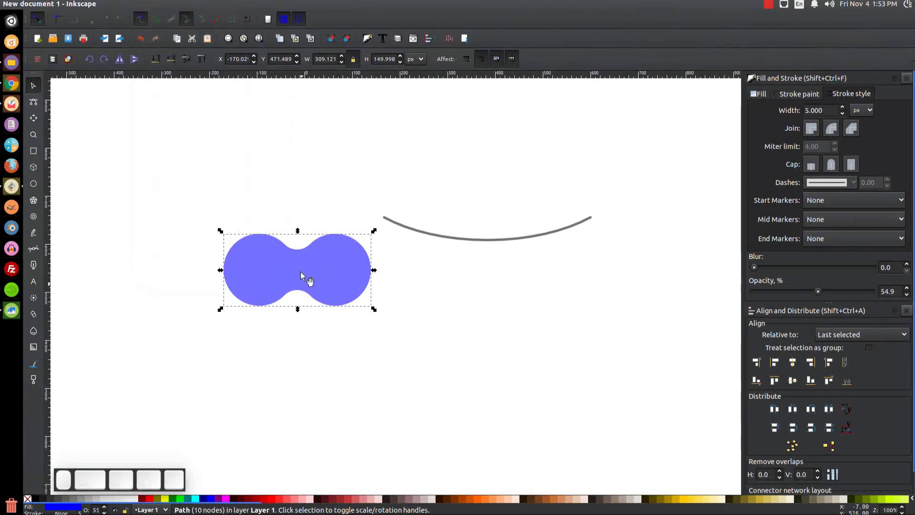
# - After checking the reference image thumbnail.png, rotate the merged shape 90 degrees clockwise and move it over the middle of the arc
pyautogui.click(11, 310)
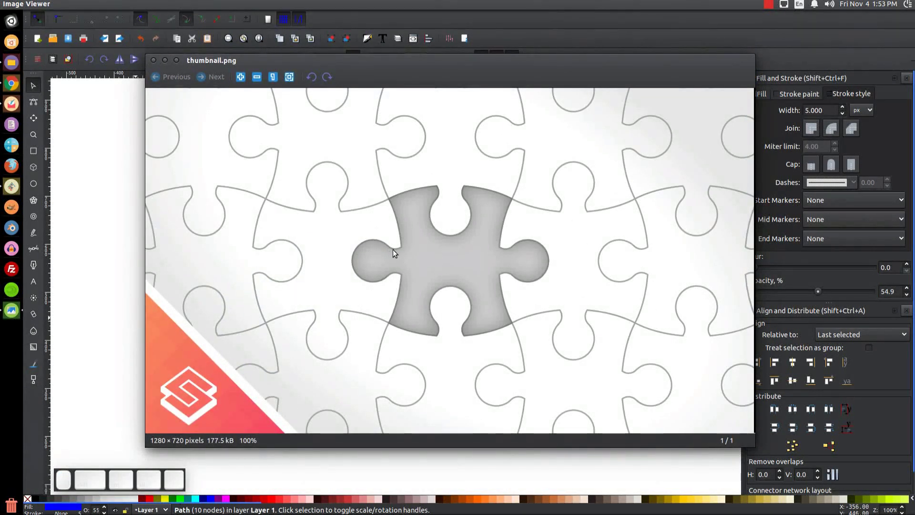
pyautogui.click(166, 61)
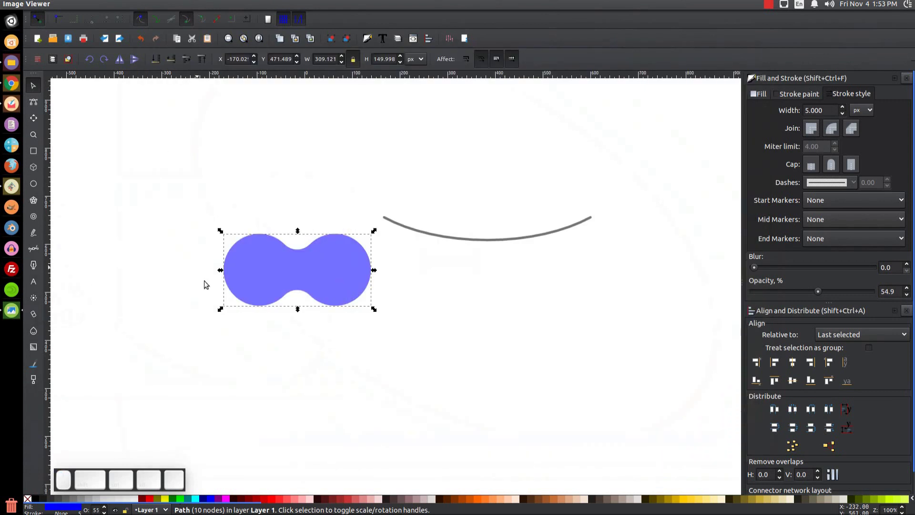
pyautogui.click(104, 60)
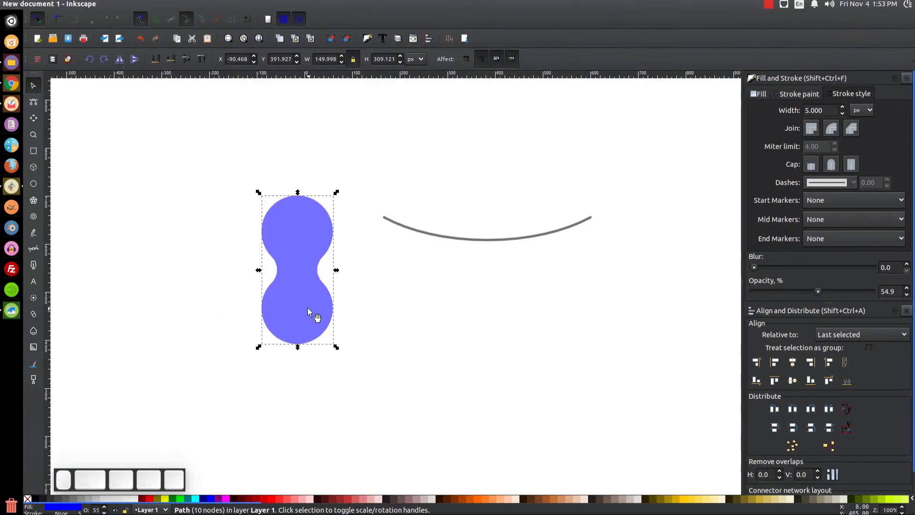
pyautogui.moveTo(299, 298); pyautogui.dragTo(491, 274)
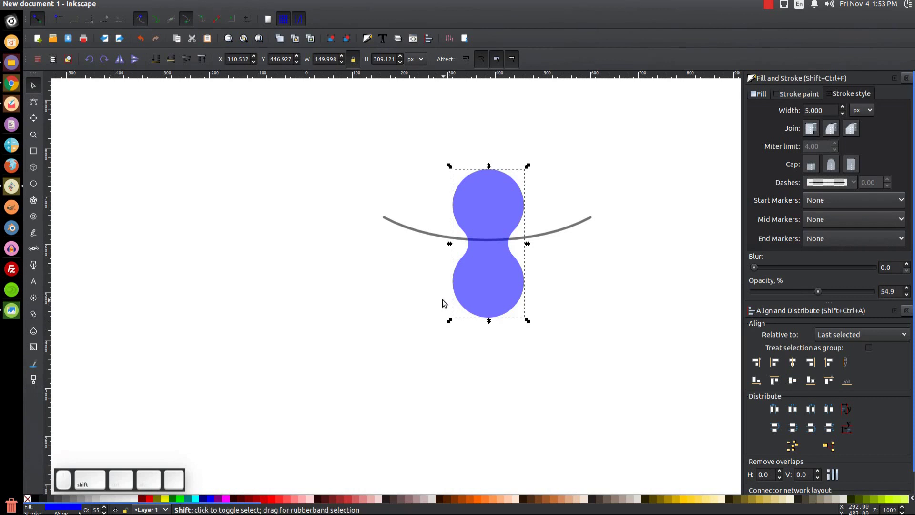
# - Give the merged shape a black stroke with round joins and round caps, and remove its fill
pyautogui.keyDown('shift'); pyautogui.click(37, 500); pyautogui.keyUp('shift')
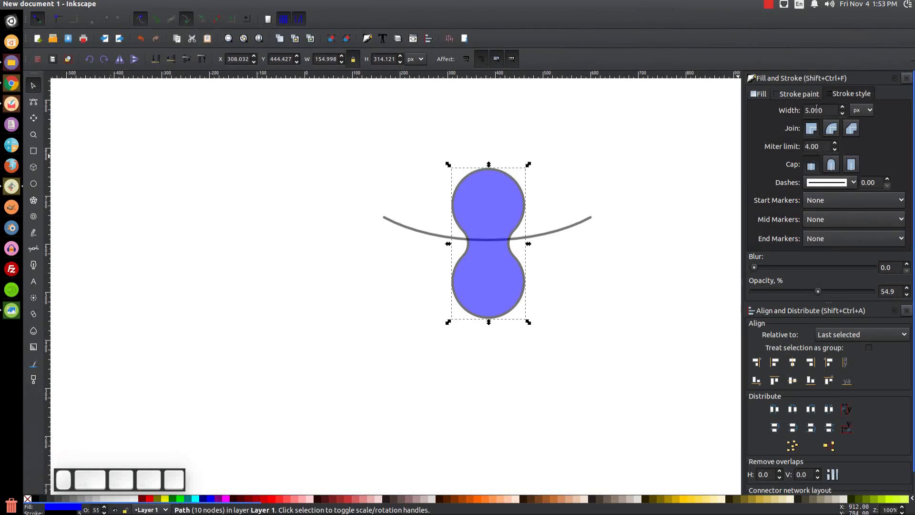
pyautogui.click(831, 128)
pyautogui.click(831, 164)
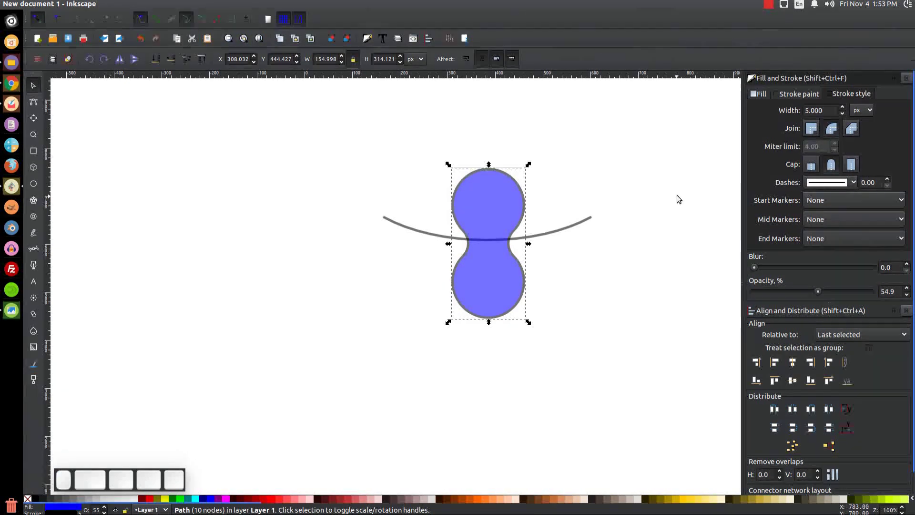
pyautogui.click(27, 498)
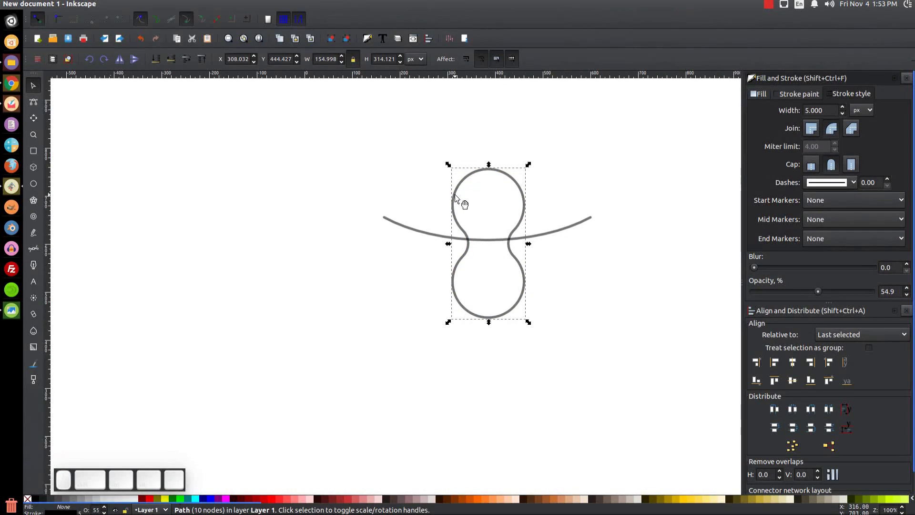
# - Set the outlined shape's width to 150 px with its proportions locked
pyautogui.doubleClick(316, 59)
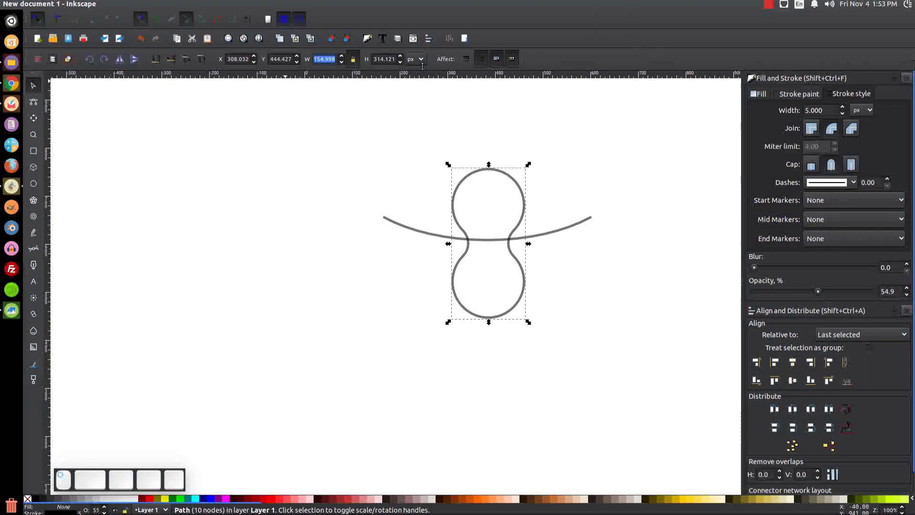
pyautogui.write('150')
pyautogui.press('Return')
# - Center the outlined shape and the arc on each other both horizontally and vertically
pyautogui.press('shift')
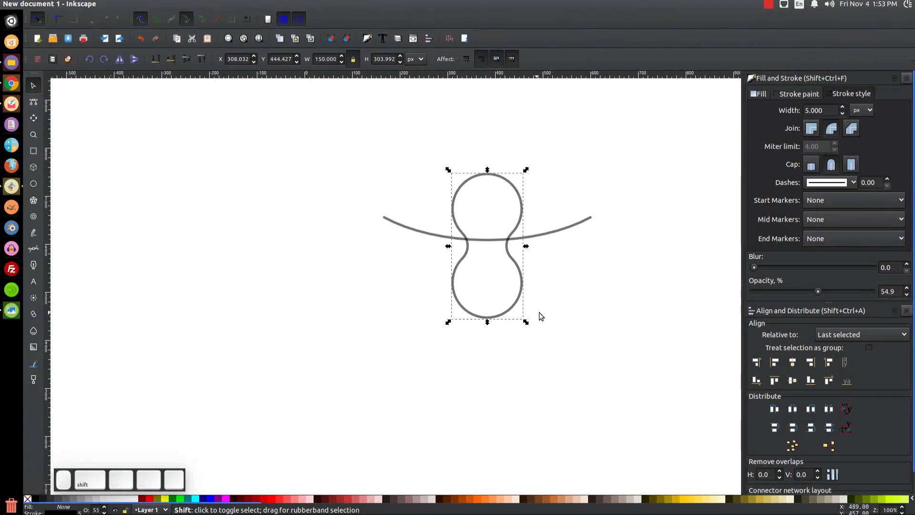
pyautogui.keyDown('shift'); pyautogui.click(571, 227); pyautogui.keyUp('shift')
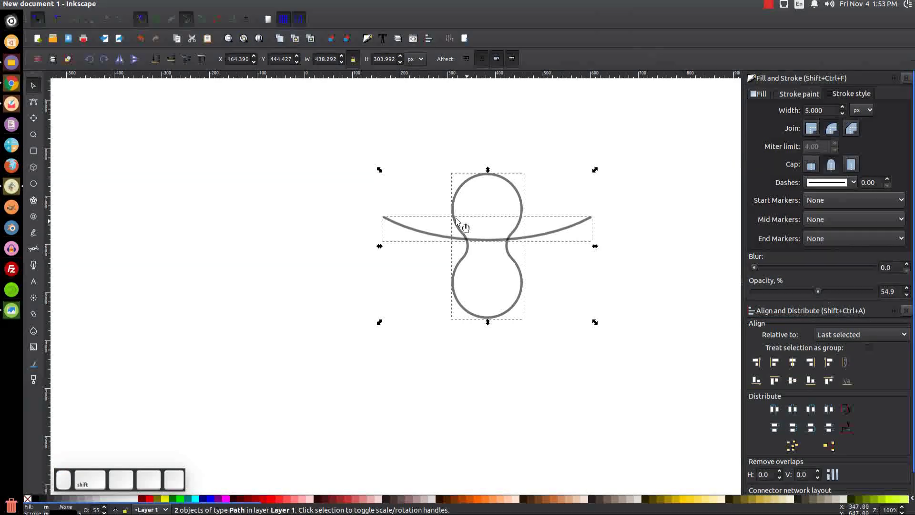
pyautogui.click(797, 358)
pyautogui.click(792, 380)
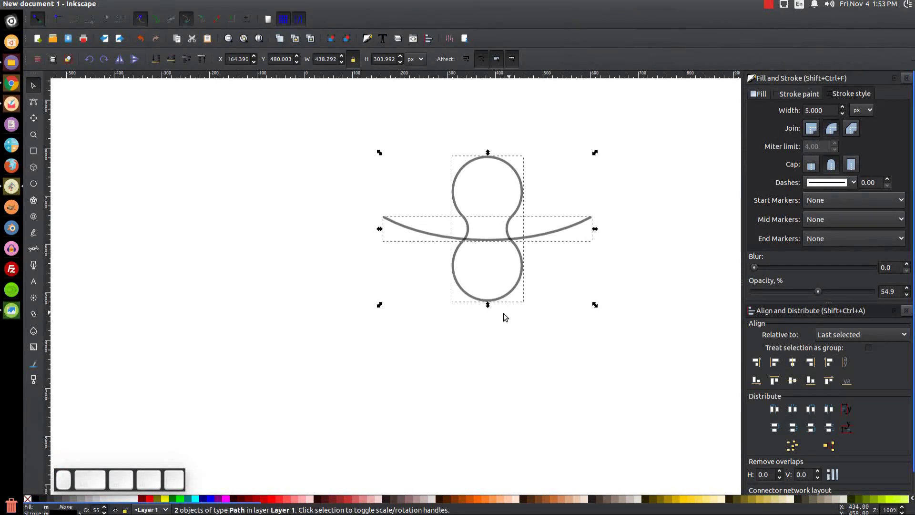
pyautogui.click(638, 218)
# - Duplicate the arc and use the copy to split the outlined double-circle shape with Cut Path
pyautogui.moveTo(621, 267); pyautogui.dragTo(529, 299)
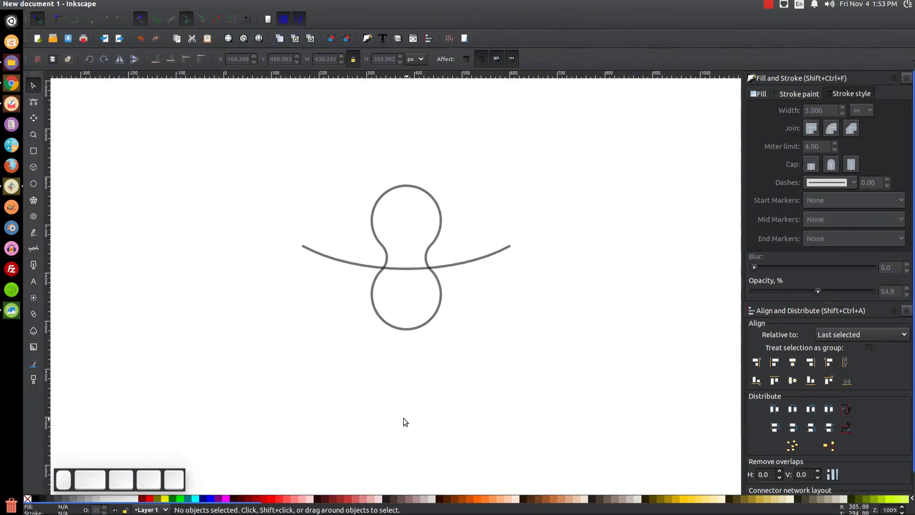
pyautogui.click(492, 257)
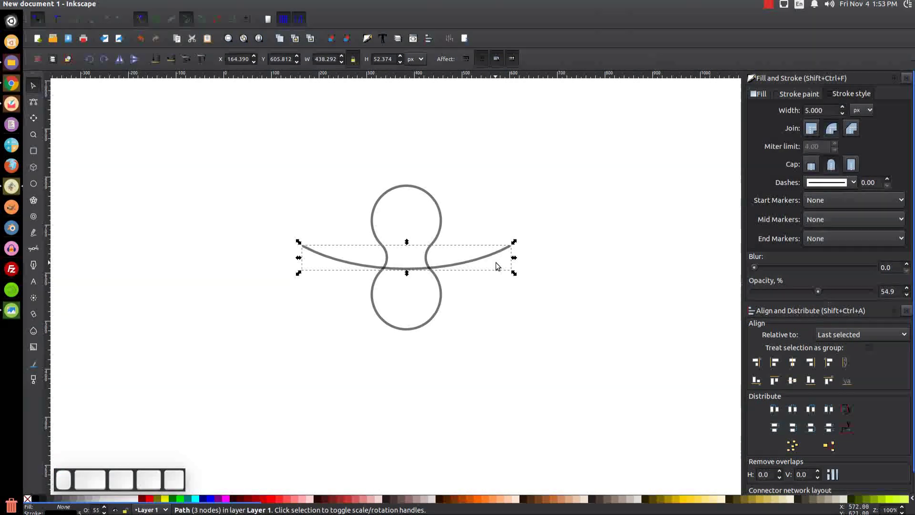
pyautogui.hotkey('ctrl', 'd')
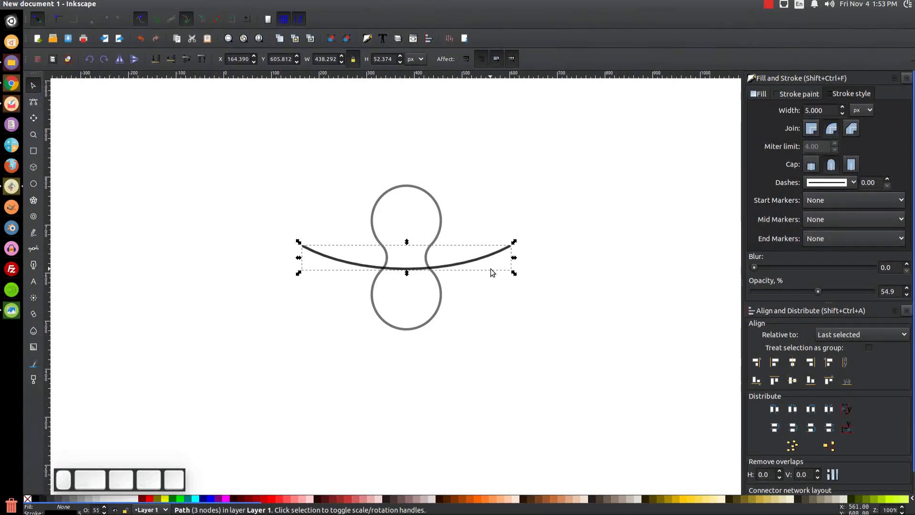
pyautogui.press('shift')
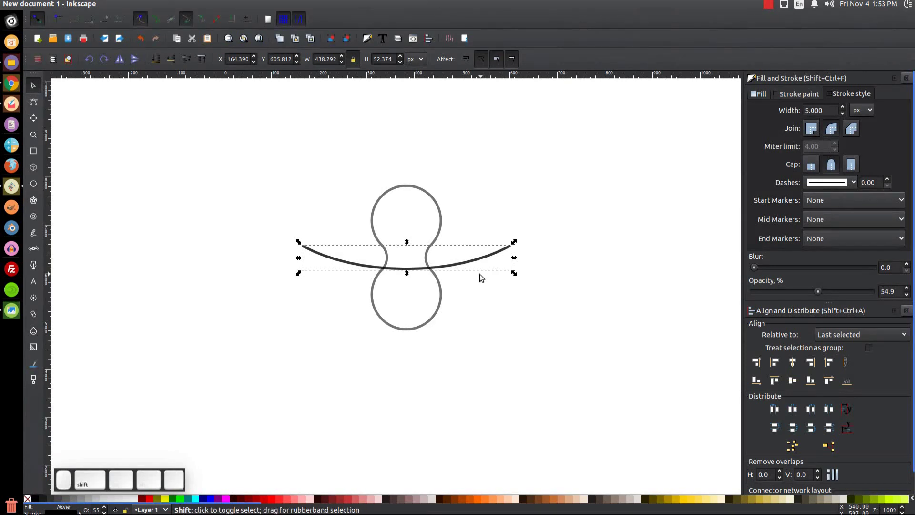
pyautogui.keyDown('shift'); pyautogui.click(421, 192); pyautogui.keyUp('shift')
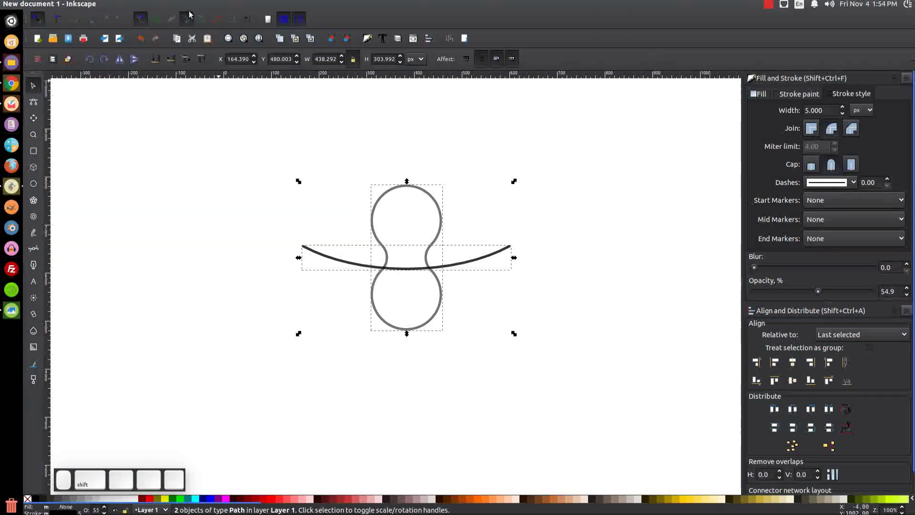
pyautogui.click(159, 6)
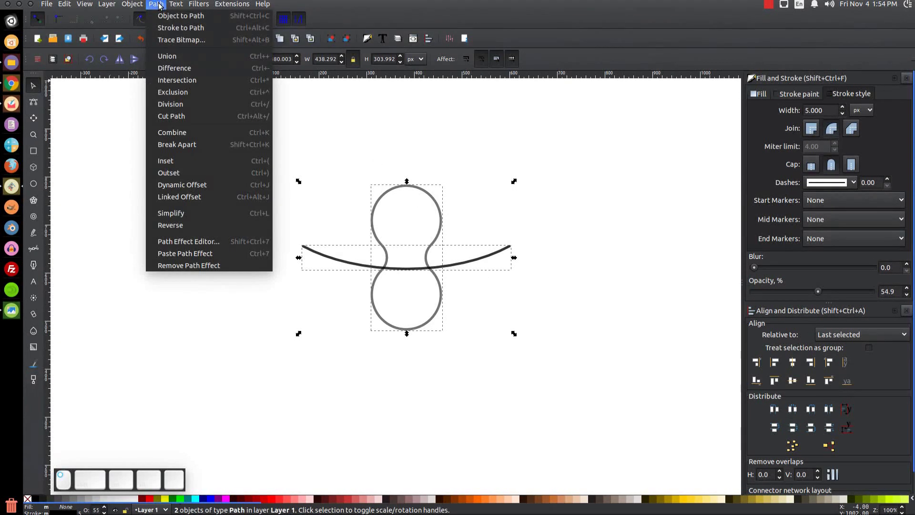
pyautogui.click(186, 116)
# - Move the lower section of the cut outline away from the arc and delete it
pyautogui.click(635, 236)
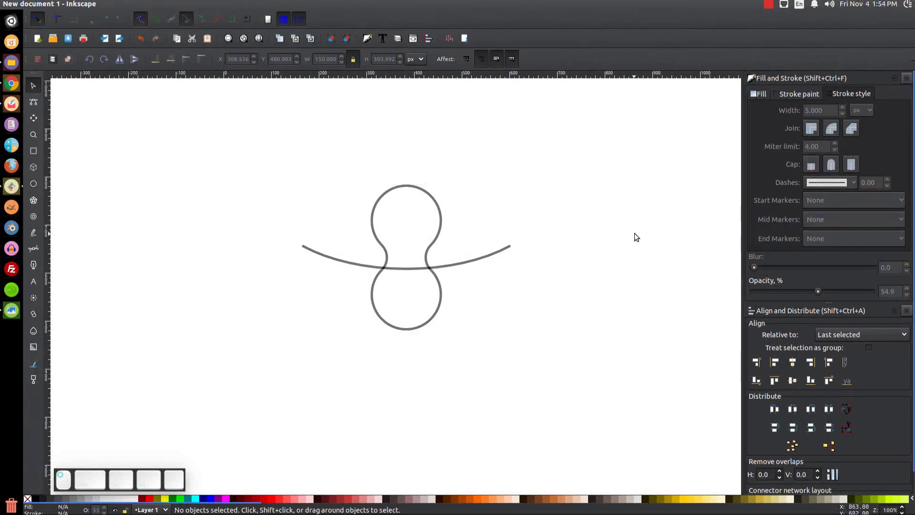
pyautogui.moveTo(437, 308); pyautogui.dragTo(604, 327)
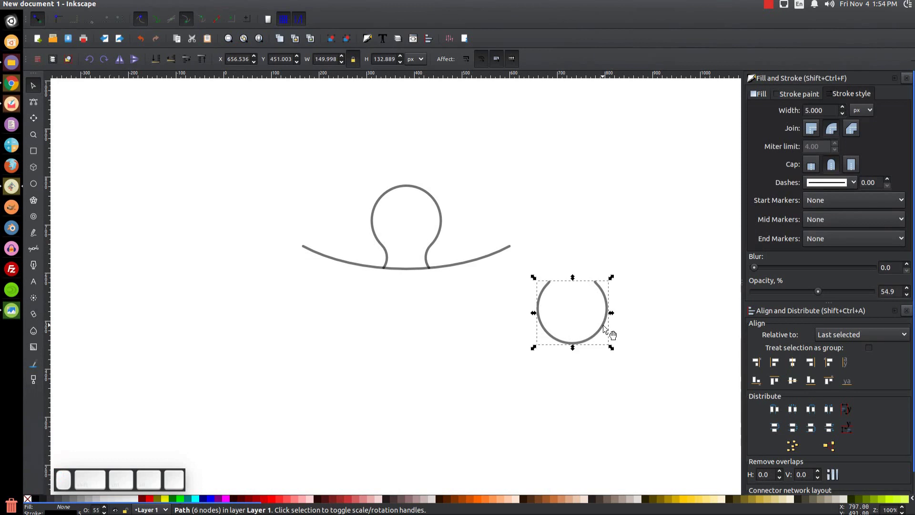
pyautogui.press('Delete')
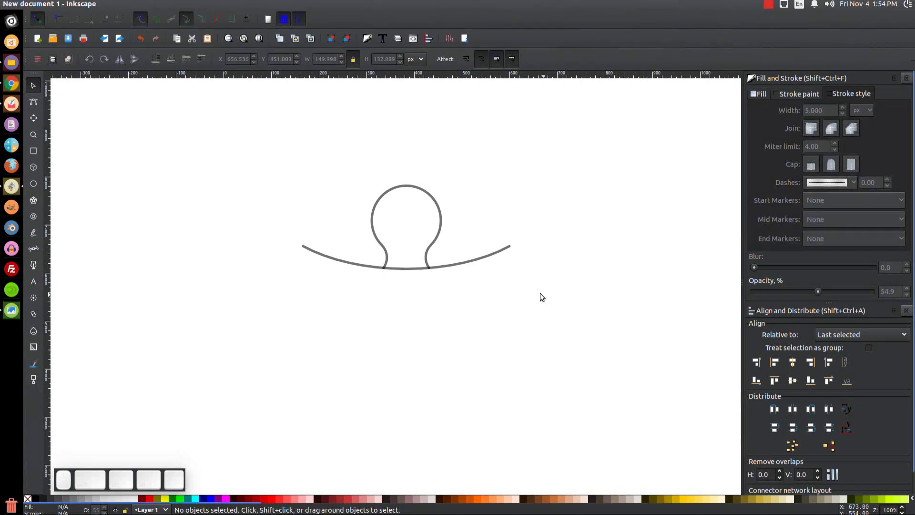
# - Duplicate the remaining tab outline and use the copy to split the arc with Cut Path
pyautogui.click(432, 196)
pyautogui.hotkey('ctrl', 'd')
pyautogui.press('shift')
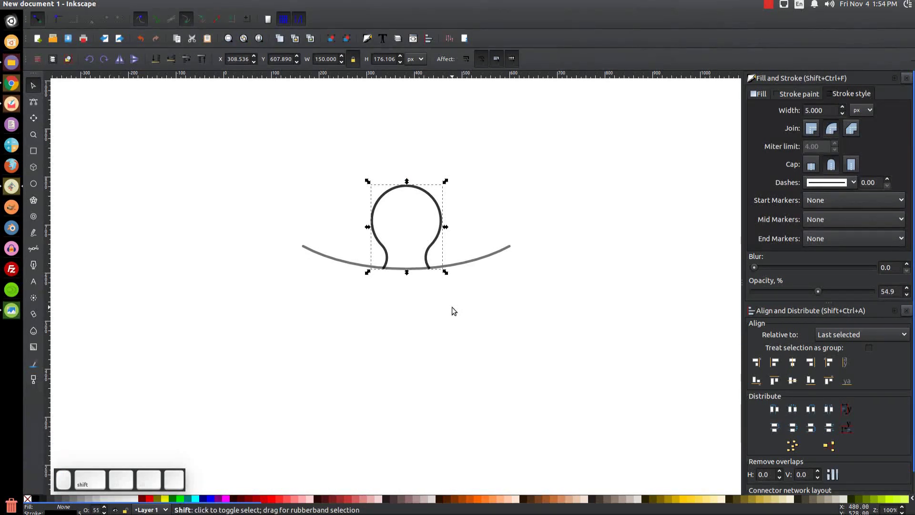
pyautogui.keyDown('shift'); pyautogui.click(501, 257); pyautogui.keyUp('shift')
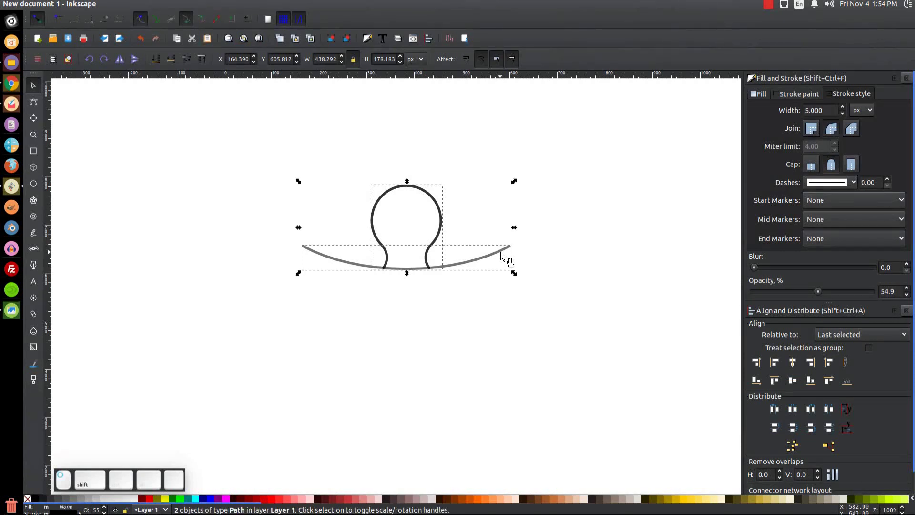
pyautogui.click(156, 4)
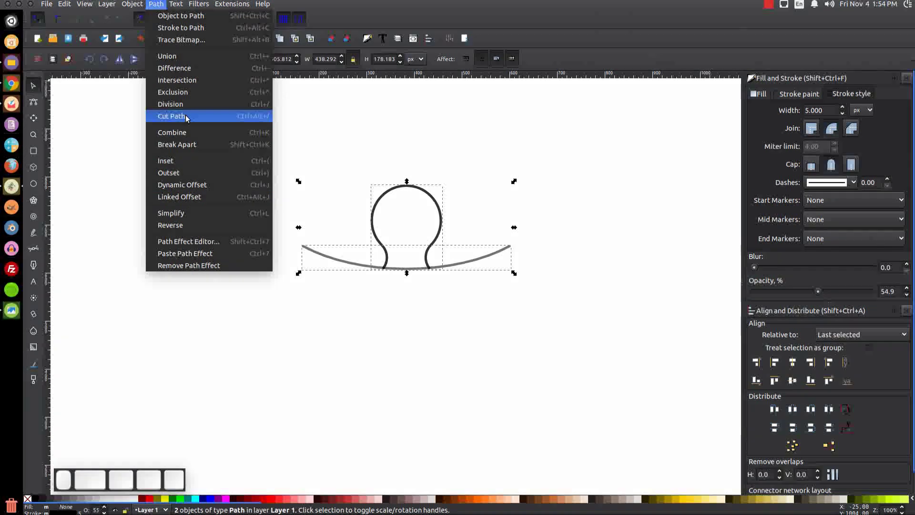
pyautogui.click(187, 135)
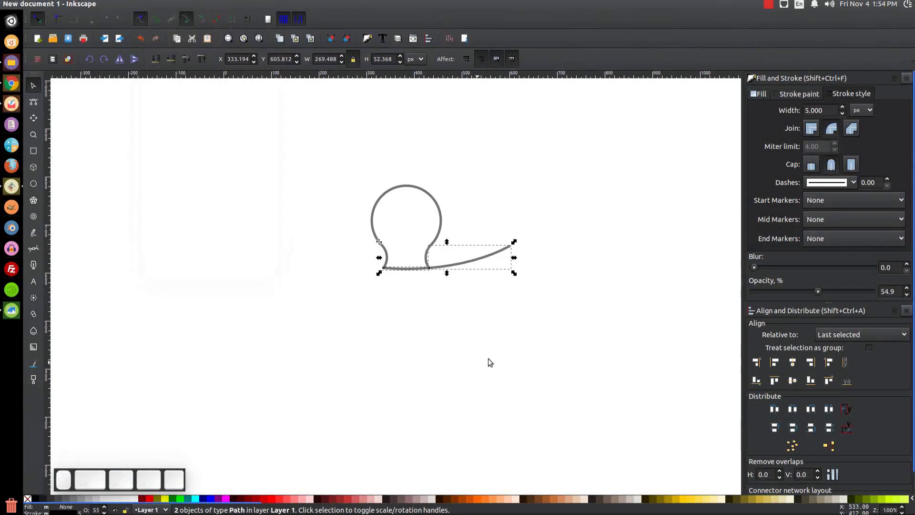
# - Move the arc's middle section out from under the tab opening and delete it
pyautogui.click(601, 255)
pyautogui.moveTo(404, 271); pyautogui.dragTo(428, 332)
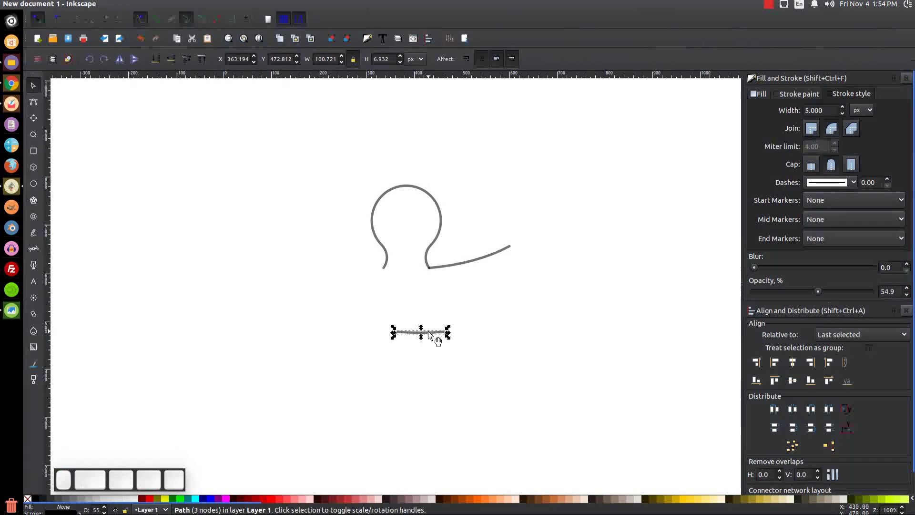
pyautogui.press('Delete')
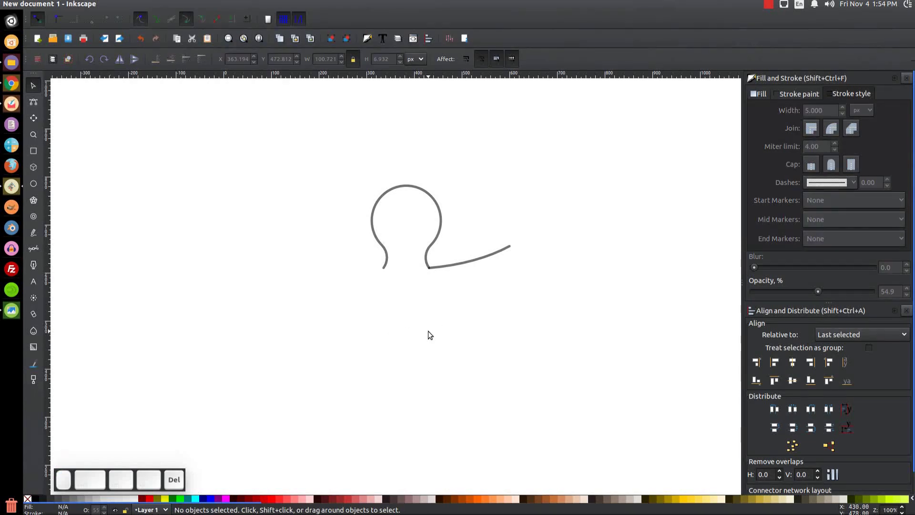
# - Duplicate the remaining arc section, flip the copy horizontally and snap it to the open left end of the tab outline
pyautogui.click(484, 261)
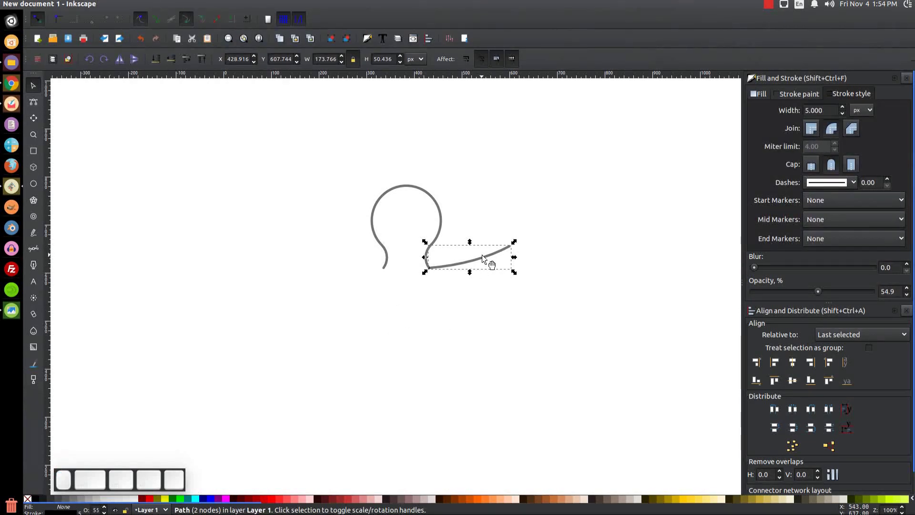
pyautogui.hotkey('ctrl', 'd')
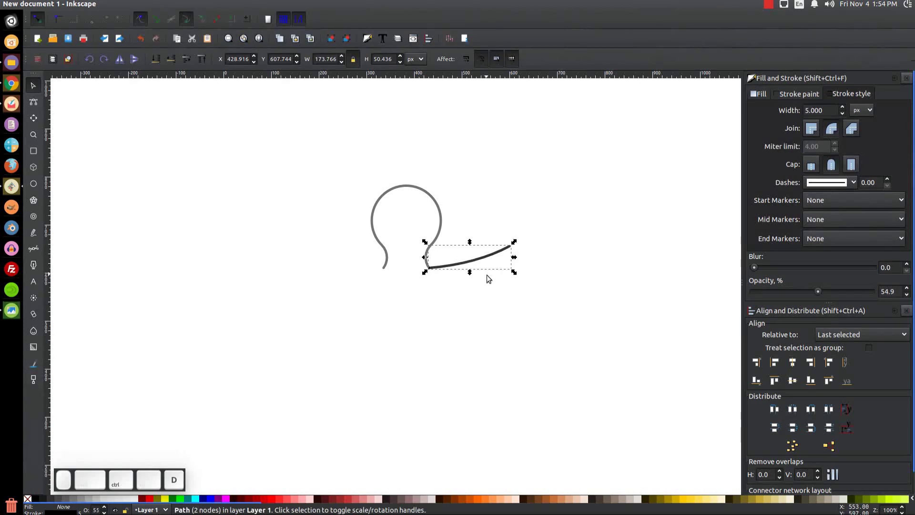
pyautogui.click(134, 61)
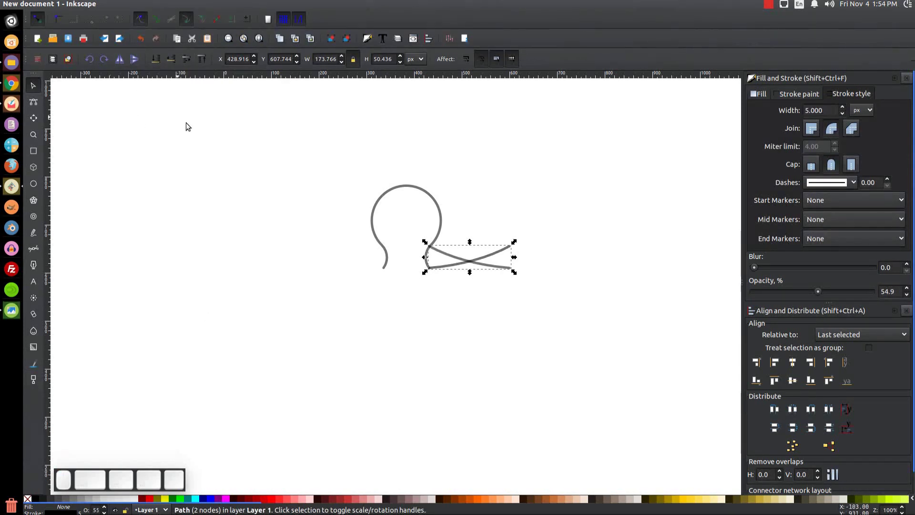
pyautogui.moveTo(508, 269); pyautogui.dragTo(384, 268)
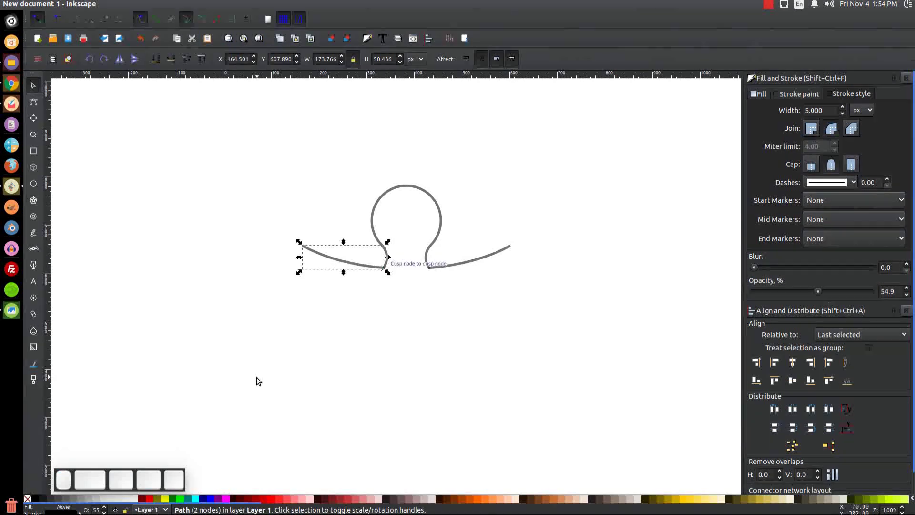
# - Combine the tab outline and both arc sections into one path and inspect the joints up close
pyautogui.moveTo(633, 336); pyautogui.dragTo(196, 181)
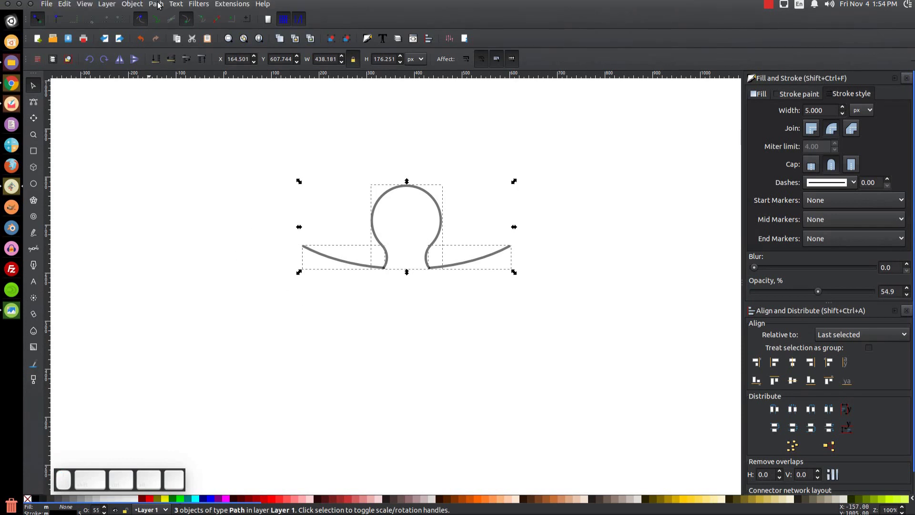
pyautogui.click(156, 3)
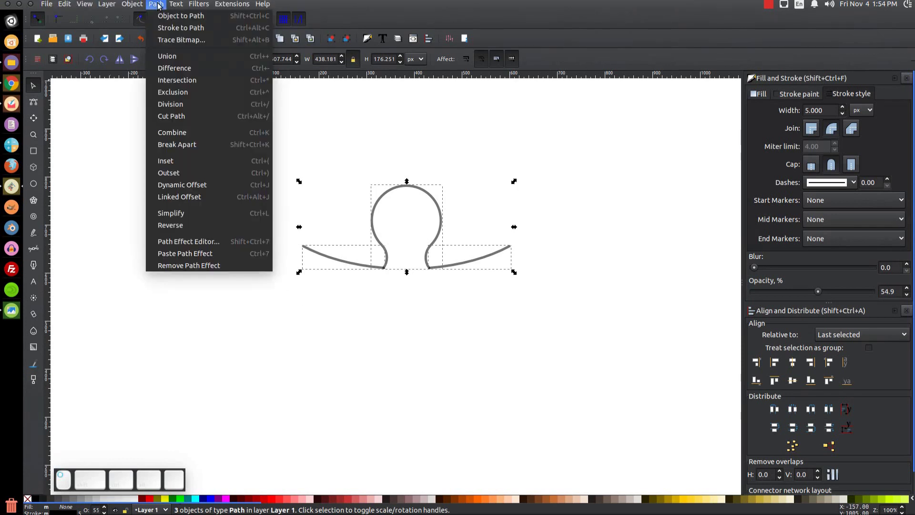
pyautogui.click(174, 132)
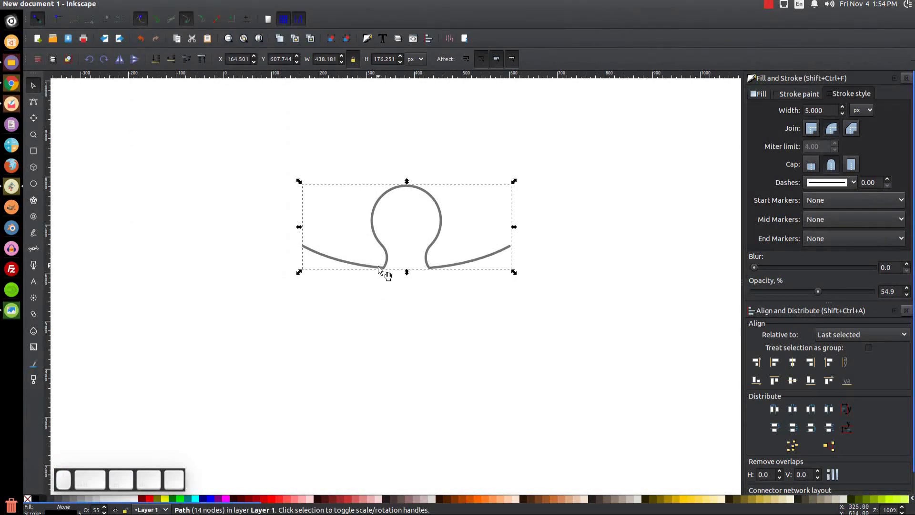
pyautogui.moveTo(380, 270); pyautogui.dragTo(374, 258)
pyautogui.keyDown('ctrl'); pyautogui.scroll(6, 381, 265); pyautogui.keyUp('ctrl')
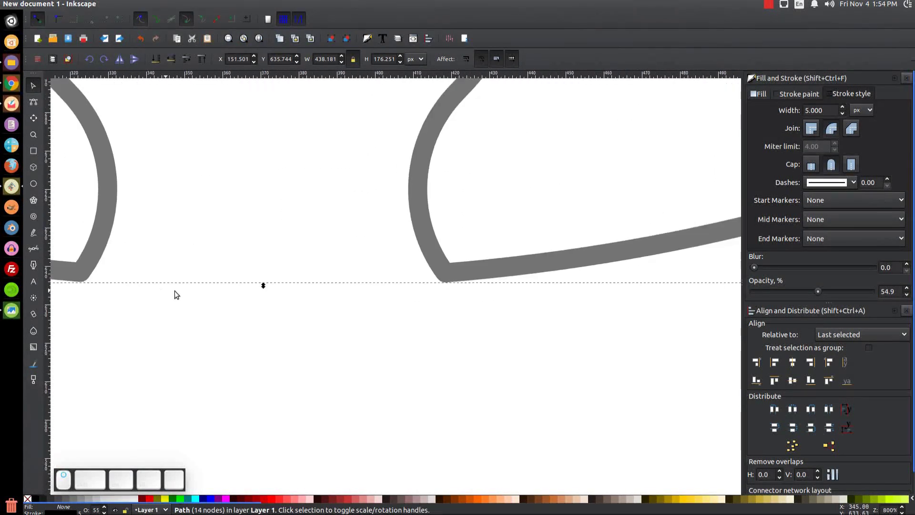
pyautogui.keyDown('ctrl'); pyautogui.scroll(-6, 387, 297); pyautogui.keyUp('ctrl')
# - Duplicate the combined edge, rotate the copy 90° clockwise and snap its lower end to the right end of the bottom edge
pyautogui.moveTo(433, 270); pyautogui.dragTo(437, 346)
pyautogui.hotkey('ctrl', 'd')
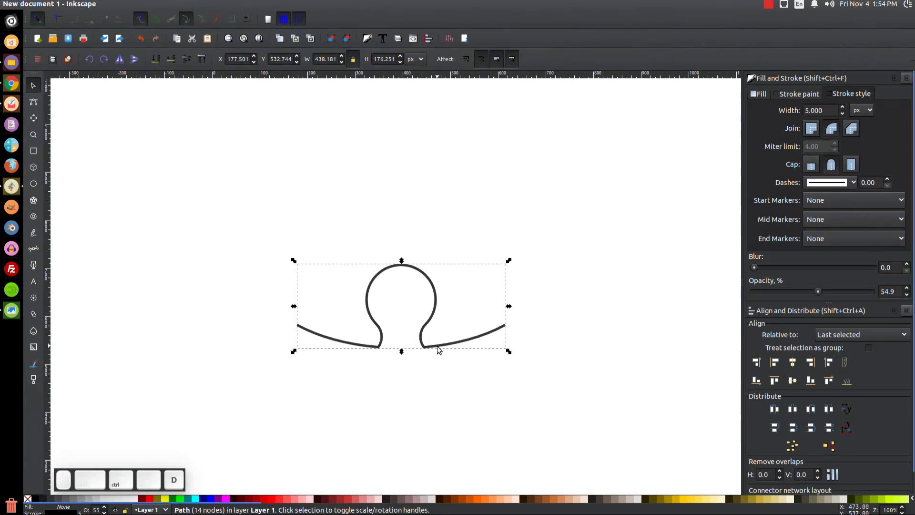
pyautogui.click(108, 59)
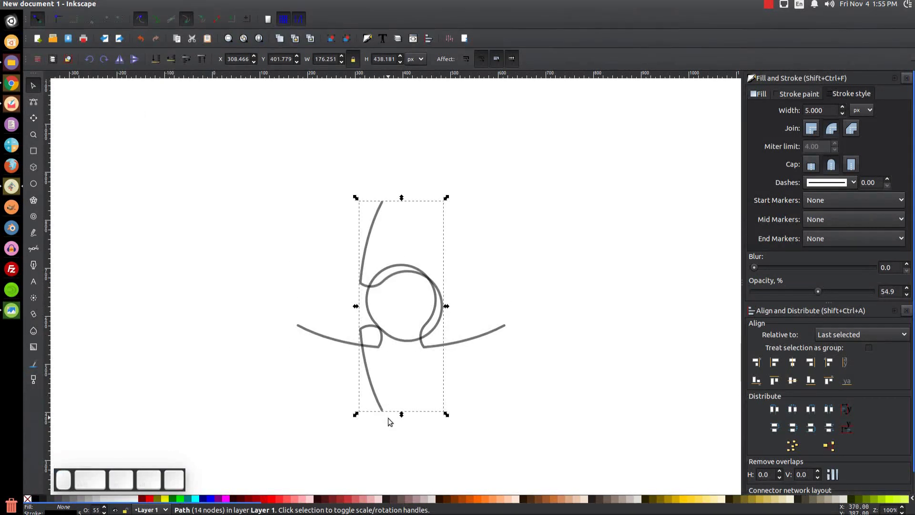
pyautogui.moveTo(384, 414); pyautogui.dragTo(507, 324)
# - Duplicate the right edge, flip the copy horizontally and snap it to the left end of the bottom edge
pyautogui.scroll(3, 486, 341)
pyautogui.hscroll(-2, 486, 342)
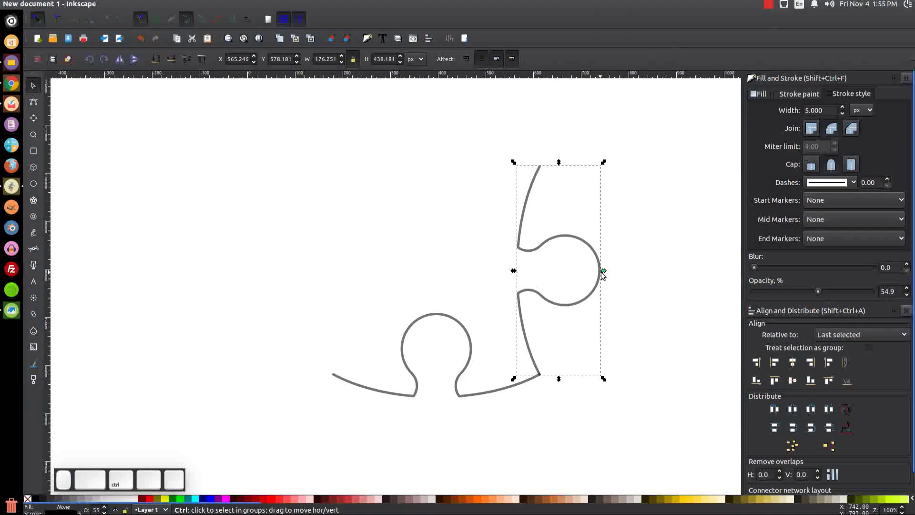
pyautogui.click(120, 61)
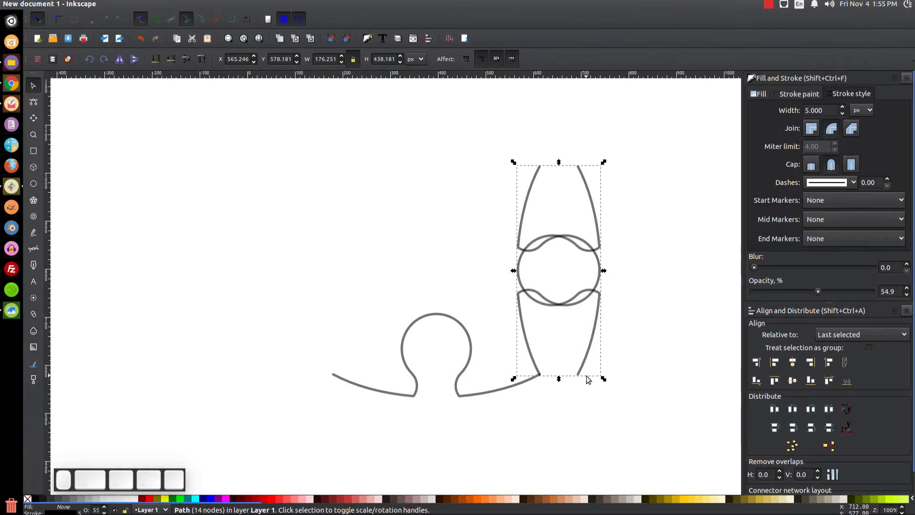
pyautogui.moveTo(586, 376); pyautogui.dragTo(336, 372)
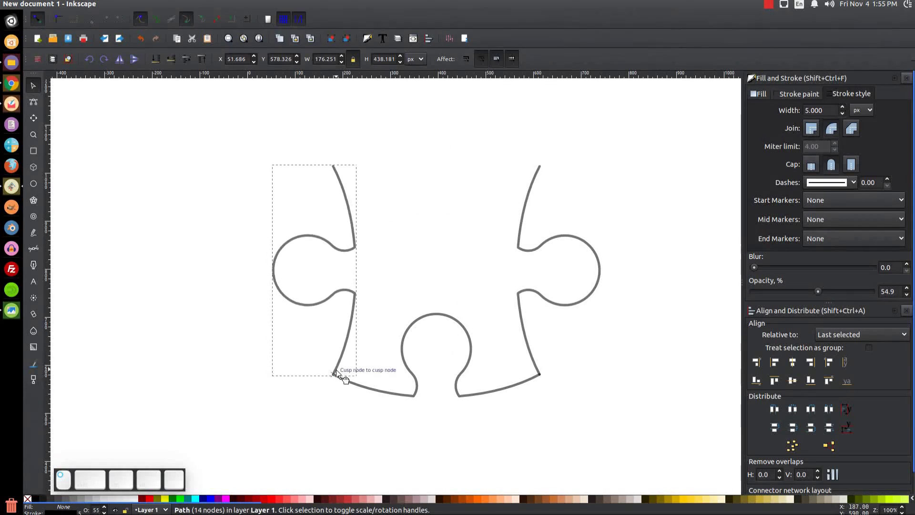
# - Duplicate the bottom edge, flip the copy vertically and snap it across the upper ends of the side edges
pyautogui.click(434, 313)
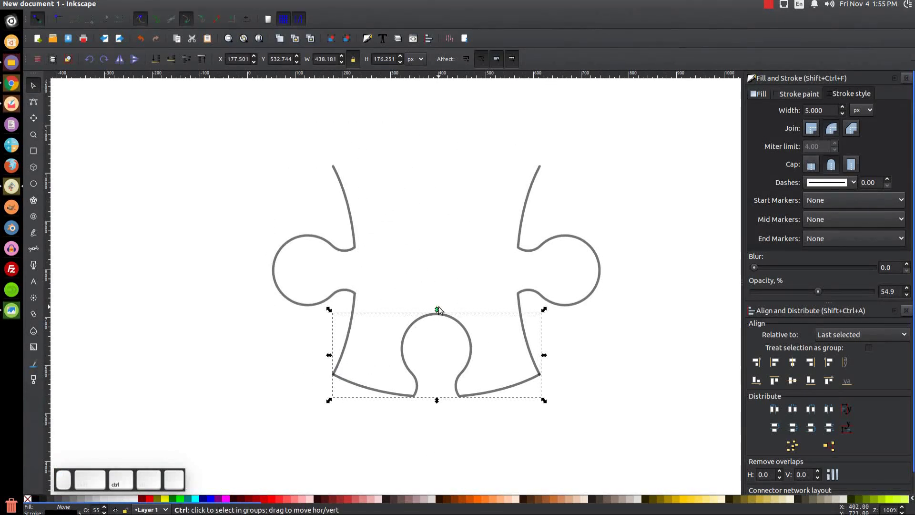
pyautogui.hotkey('ctrl', 'd')
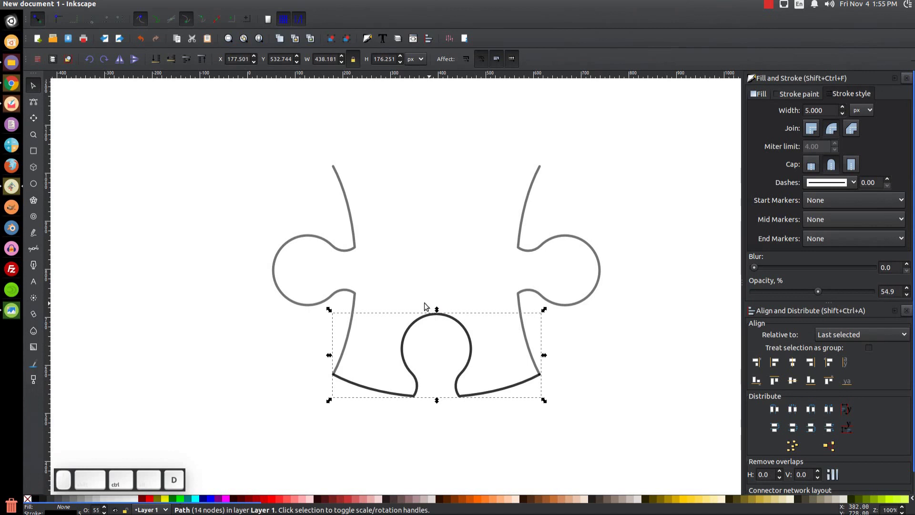
pyautogui.click(134, 59)
pyautogui.moveTo(333, 335); pyautogui.dragTo(334, 166)
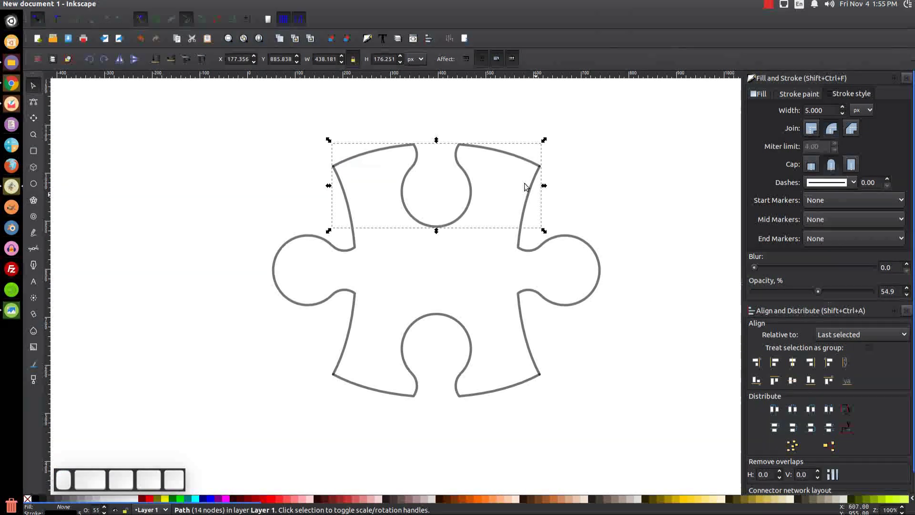
# - Combine the four edges of the puzzle piece into a single path
pyautogui.moveTo(684, 453); pyautogui.dragTo(180, 93)
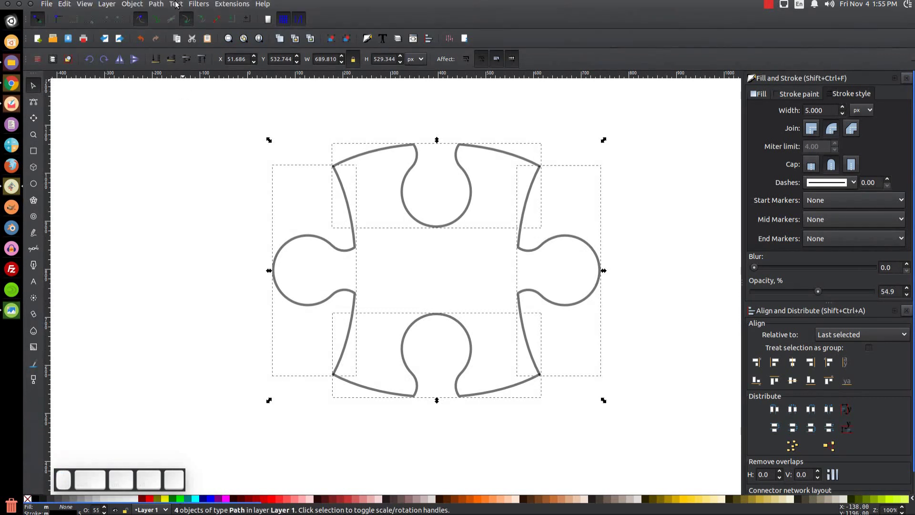
pyautogui.click(158, 4)
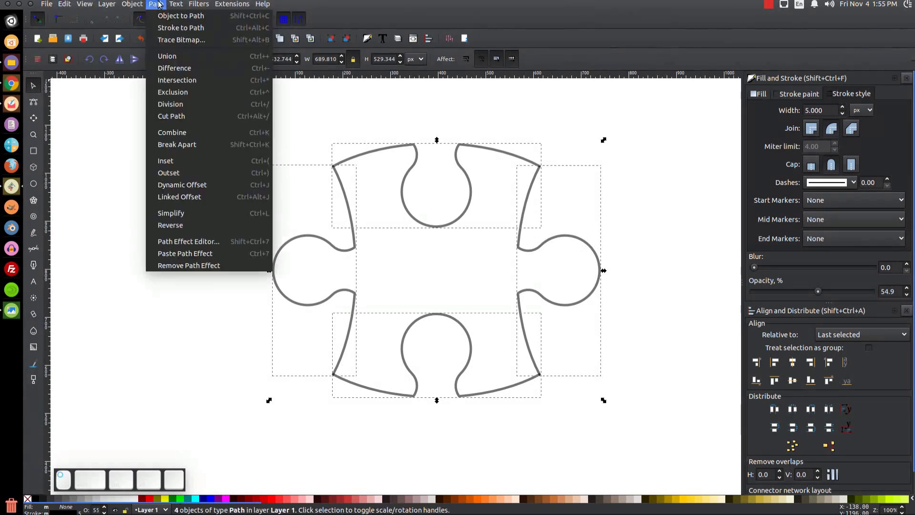
pyautogui.click(178, 135)
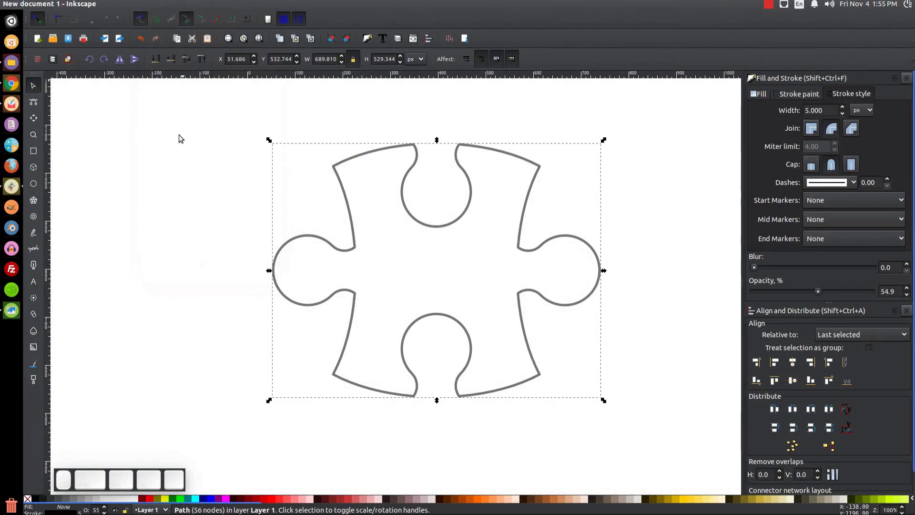
# - Scale the puzzle piece down to about 264 × 202 px and reposition it on the canvas
pyautogui.moveTo(605, 402); pyautogui.dragTo(502, 359)
pyautogui.moveTo(441, 315); pyautogui.dragTo(407, 309)
pyautogui.click(354, 230)
pyautogui.moveTo(390, 243); pyautogui.dragTo(384, 247)
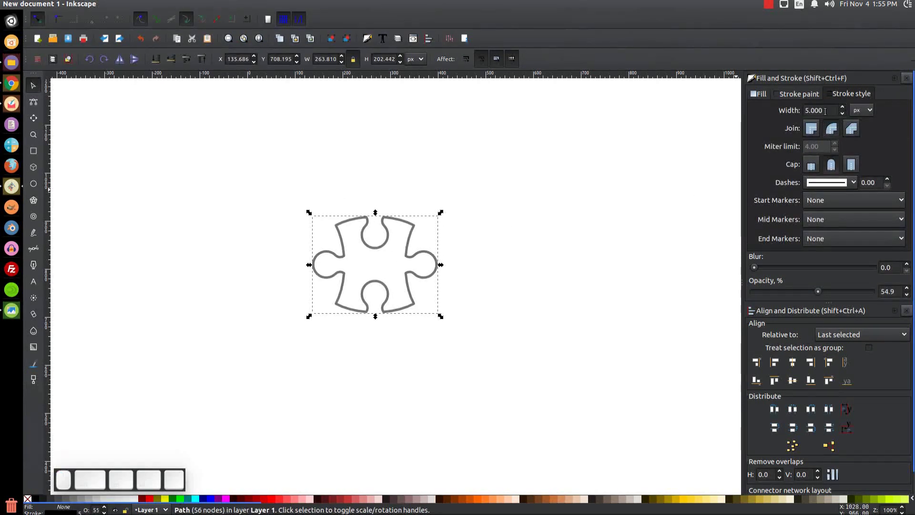
# - Set the piece's stroke width to 3 px and scale it down to about 222 × 170 px
pyautogui.click(818, 109)
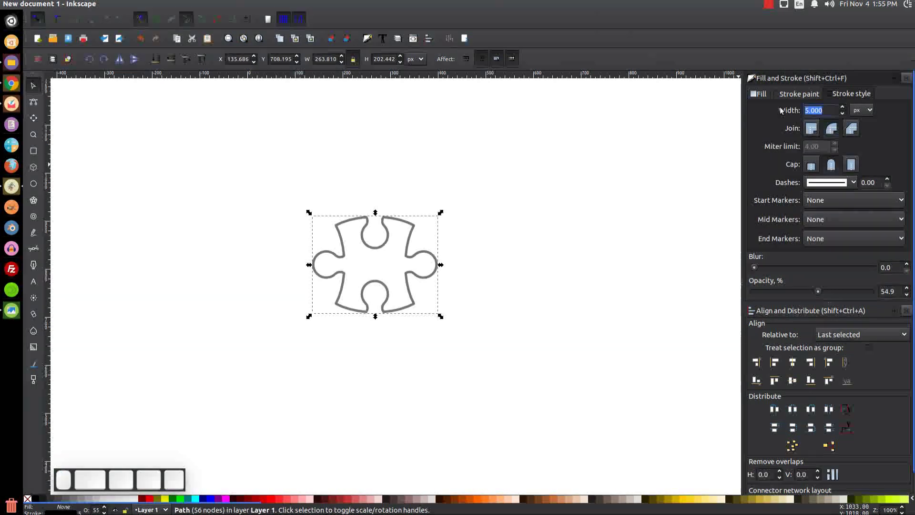
pyautogui.write('3')
pyautogui.press('Return')
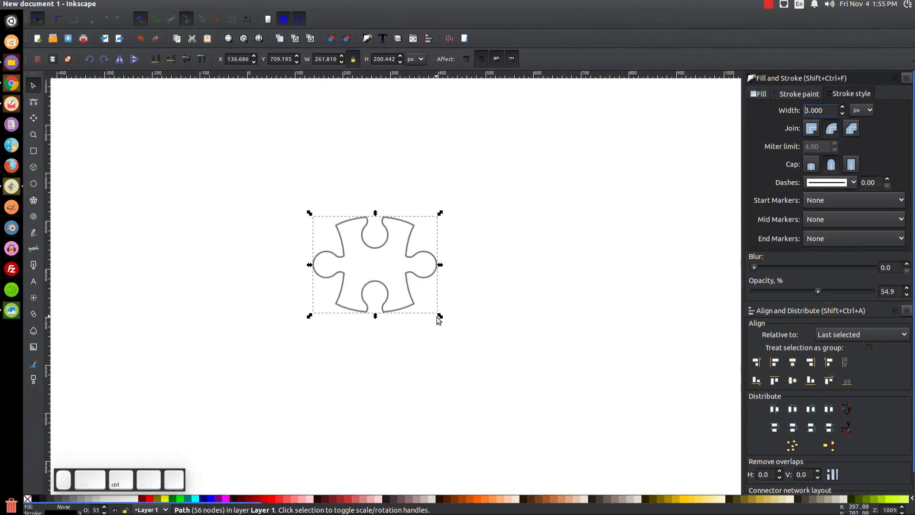
pyautogui.moveTo(439, 315); pyautogui.dragTo(394, 278)
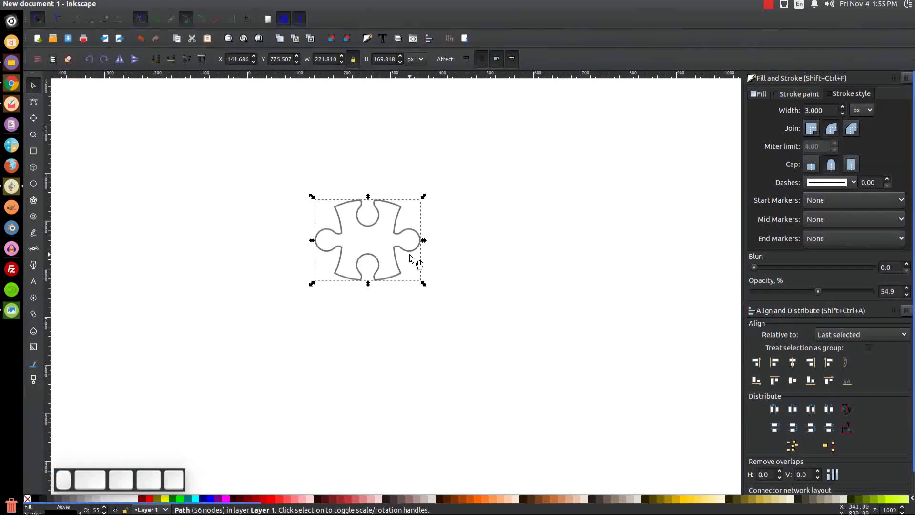
# - Interlock duplicates of the piece, rotated 90° clockwise, with the right and left sides of the original
pyautogui.press('ctrl')
pyautogui.hotkey('ctrl', 'd')
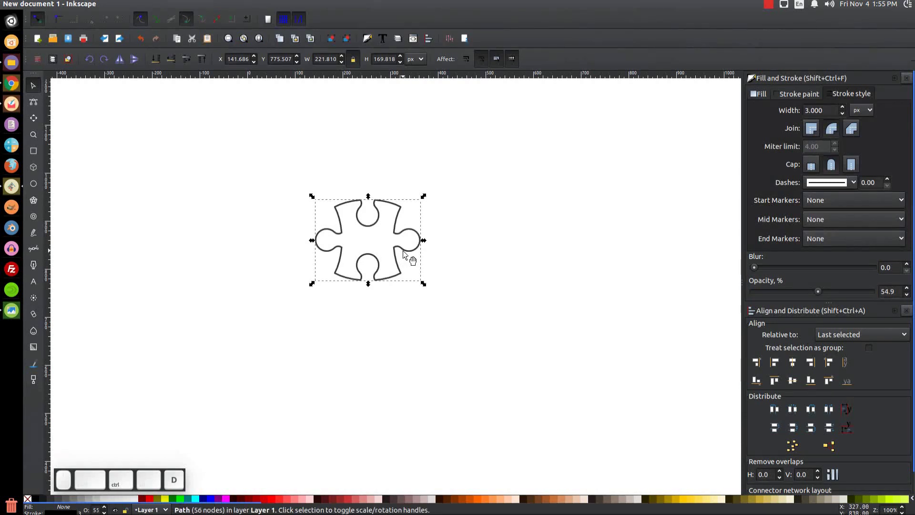
pyautogui.moveTo(407, 260); pyautogui.dragTo(553, 245)
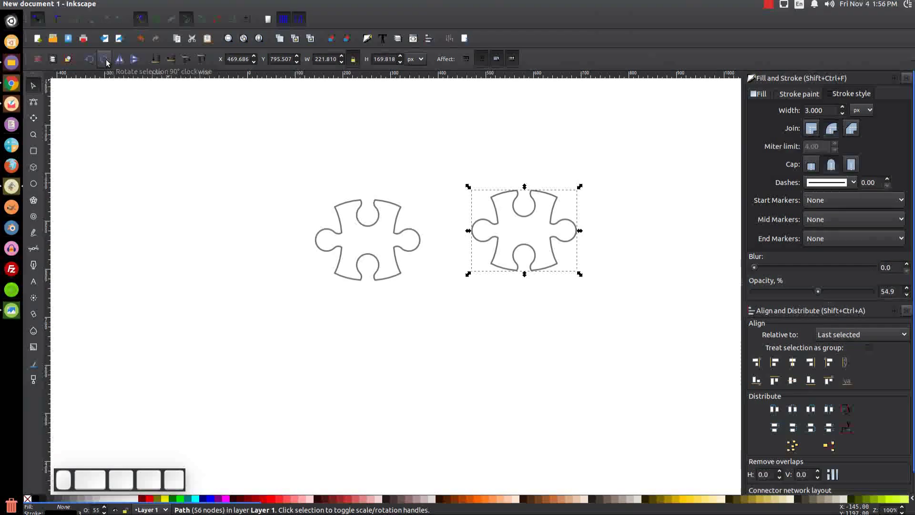
pyautogui.click(104, 59)
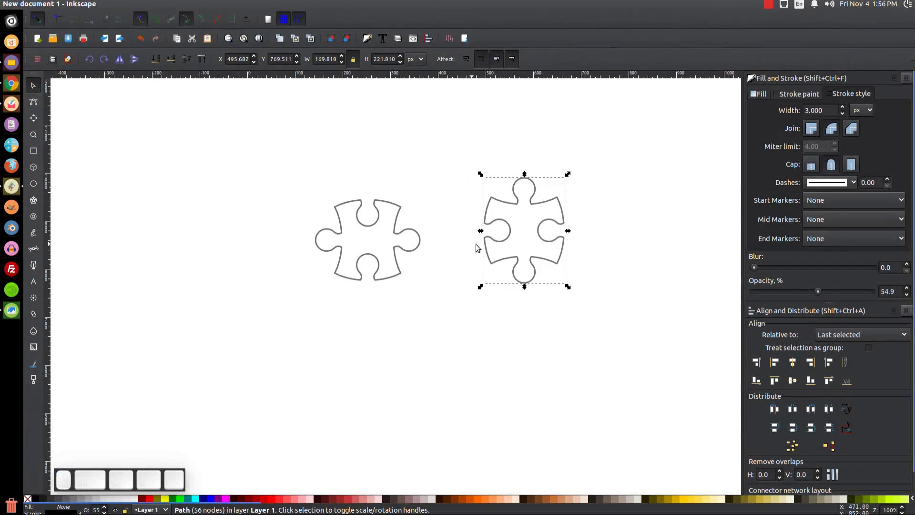
pyautogui.moveTo(486, 242); pyautogui.dragTo(376, 255)
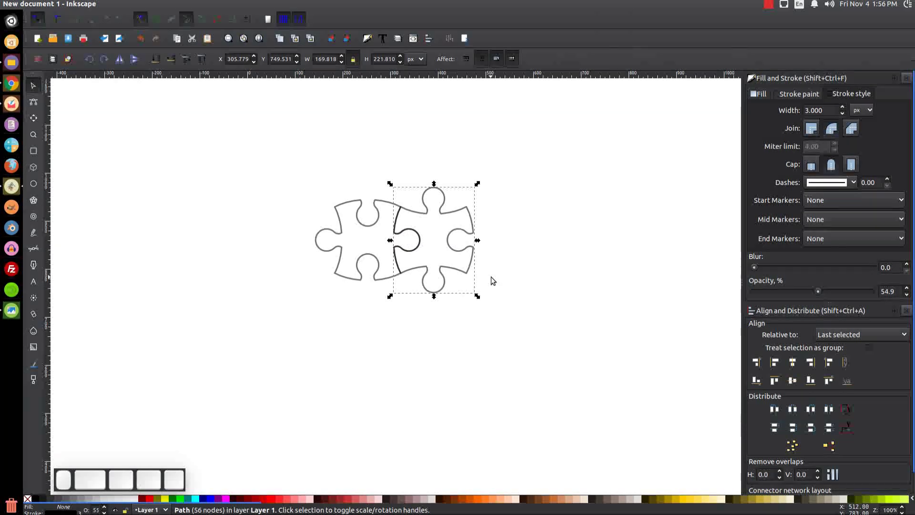
pyautogui.hotkey('ctrl', 'd')
pyautogui.moveTo(474, 253); pyautogui.dragTo(342, 251)
# - Duplicate the unrotated piece and snap copies above the left and right pieces of the row
pyautogui.click(381, 280)
pyautogui.hotkey('ctrl', 'd')
pyautogui.moveTo(381, 281); pyautogui.dragTo(471, 195)
pyautogui.hotkey('ctrl', 'd')
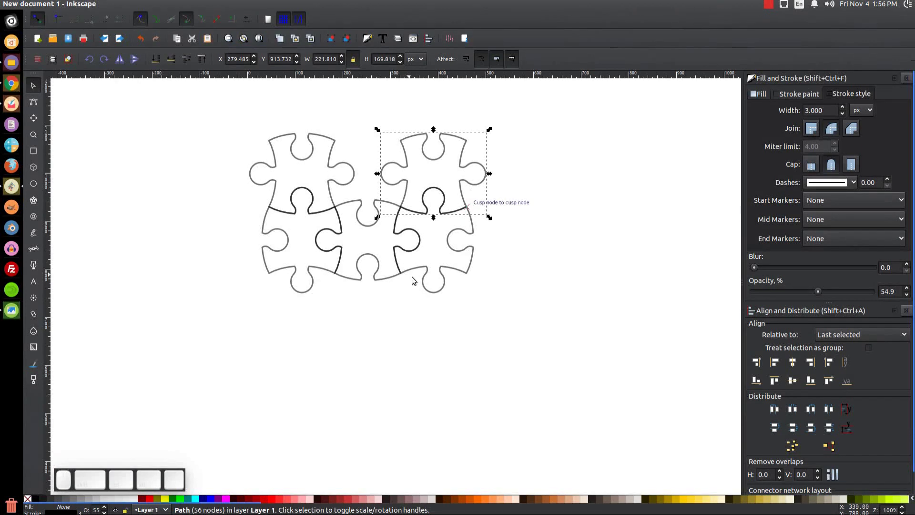
# - Duplicate the lower-right rotated piece and snap the copy into the gap in the middle of the upper row
pyautogui.click(447, 270)
pyautogui.hotkey('ctrl', 'd')
pyautogui.moveTo(433, 288); pyautogui.dragTo(373, 222)
# - Set the opacity of all six puzzle pieces to 100% and move the pattern aside to the left
pyautogui.moveTo(561, 340); pyautogui.dragTo(178, 81)
pyautogui.moveTo(815, 291); pyautogui.dragTo(872, 291)
pyautogui.scroll(5, 320, 339)
pyautogui.hscroll(3, 320, 339)
pyautogui.moveTo(320, 339); pyautogui.dragTo(198, 283)
pyautogui.click(386, 382)
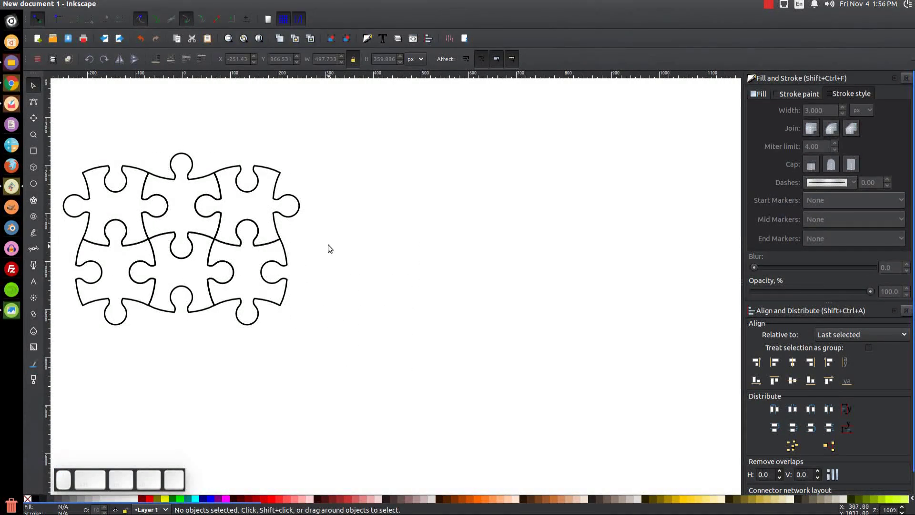
# - Duplicate the upper-right piece, move the copy into the empty area right of the pattern and lower its opacity to about 50%
pyautogui.click(299, 211)
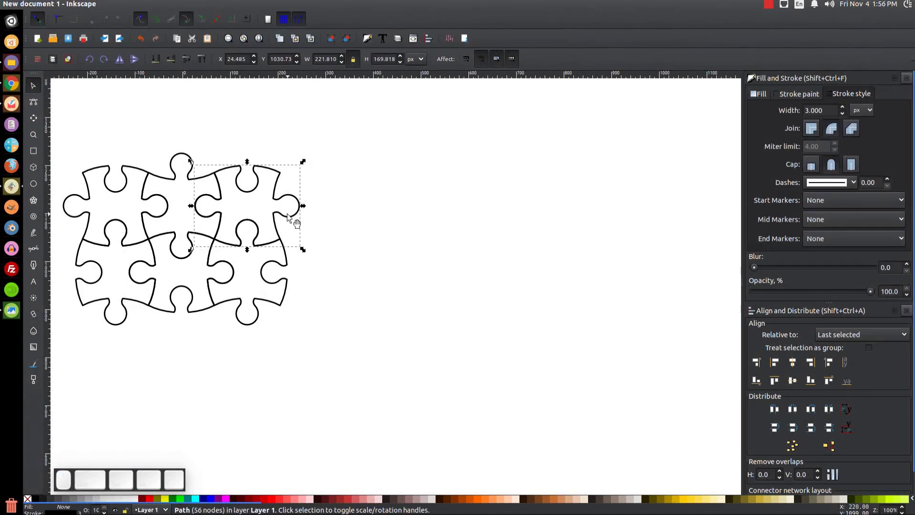
pyautogui.moveTo(288, 217); pyautogui.dragTo(381, 303)
pyautogui.click(819, 293)
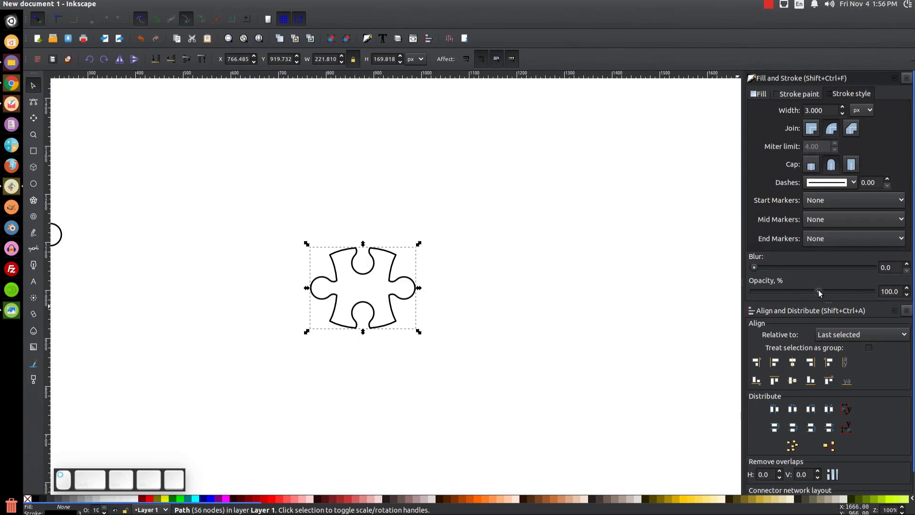
pyautogui.moveTo(498, 293); pyautogui.dragTo(585, 276)
pyautogui.moveTo(476, 279)
pyautogui.mouseDown()
pyautogui.moveTo(486, 284)
pyautogui.moveTo(472, 276)
pyautogui.mouseUp()
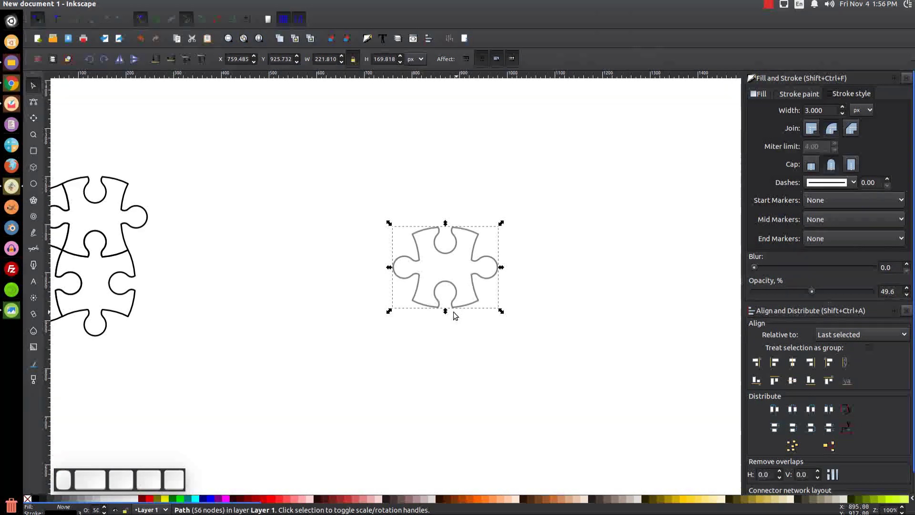
pyautogui.scroll(2, 465, 277)
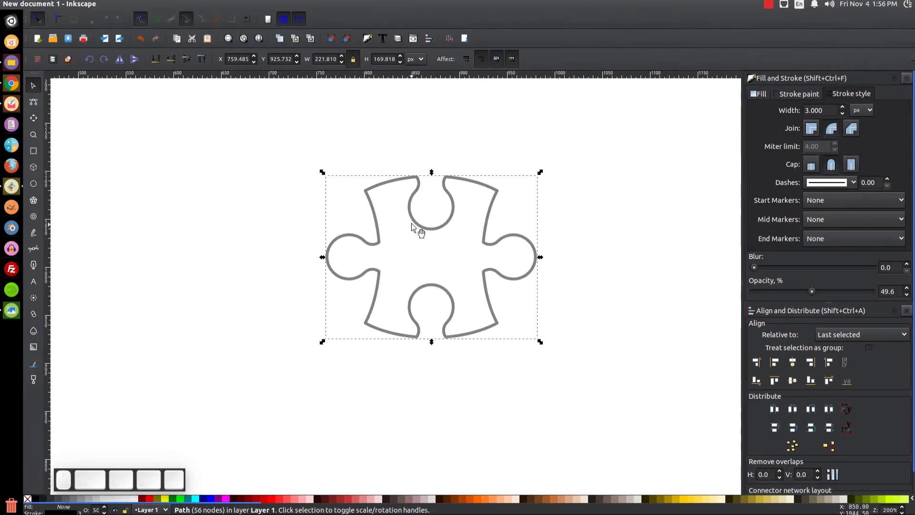
# - Try a blue fill on the duplicated puzzle piece and undo it
pyautogui.click(210, 500)
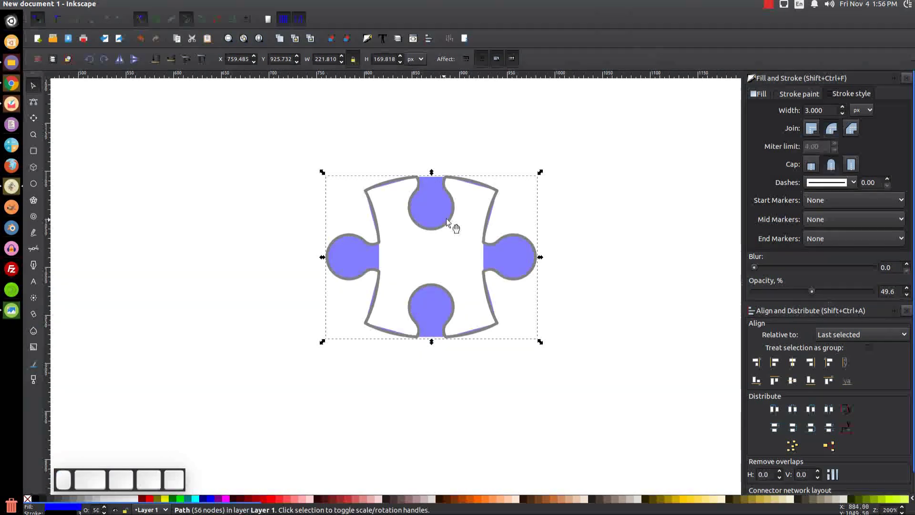
pyautogui.hotkey('ctrl', 'z')
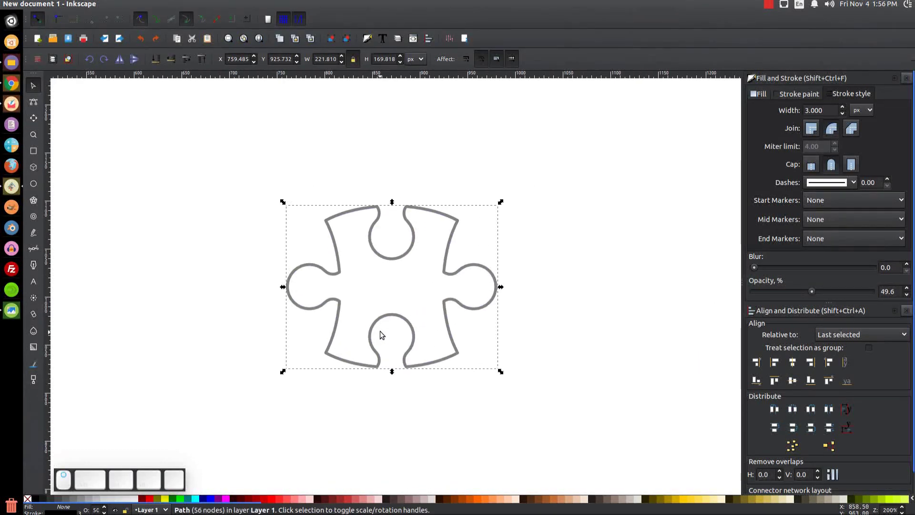
# - Break apart the duplicated piece's outline into its separate path segments and clear the selection
pyautogui.click(156, 4)
pyautogui.click(176, 144)
pyautogui.click(501, 210)
# - Try moving two segments near the piece's upper-right corner away from the outline, and undo both moves
pyautogui.moveTo(427, 212); pyautogui.dragTo(438, 190)
pyautogui.moveTo(451, 246); pyautogui.dragTo(469, 228)
pyautogui.hotkey('ctrl', 'z')
pyautogui.hotkey('ctrl', 'z')
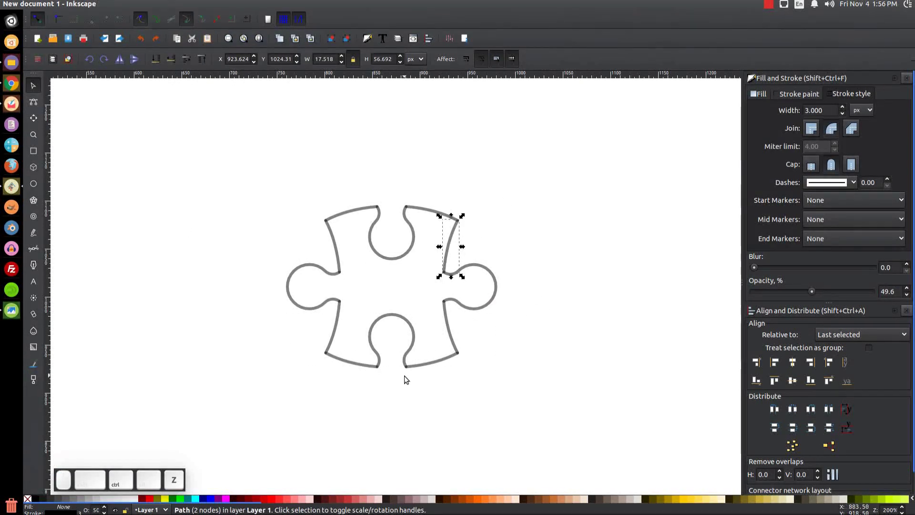
# - Select all segments of the piece, convert their strokes to paths and unite them into one outline with Union
pyautogui.moveTo(592, 439); pyautogui.dragTo(155, 126)
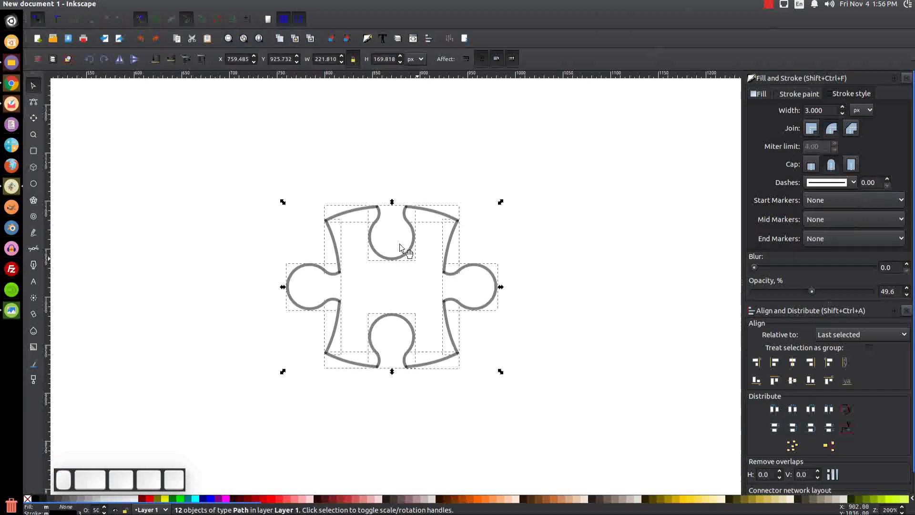
pyautogui.click(156, 4)
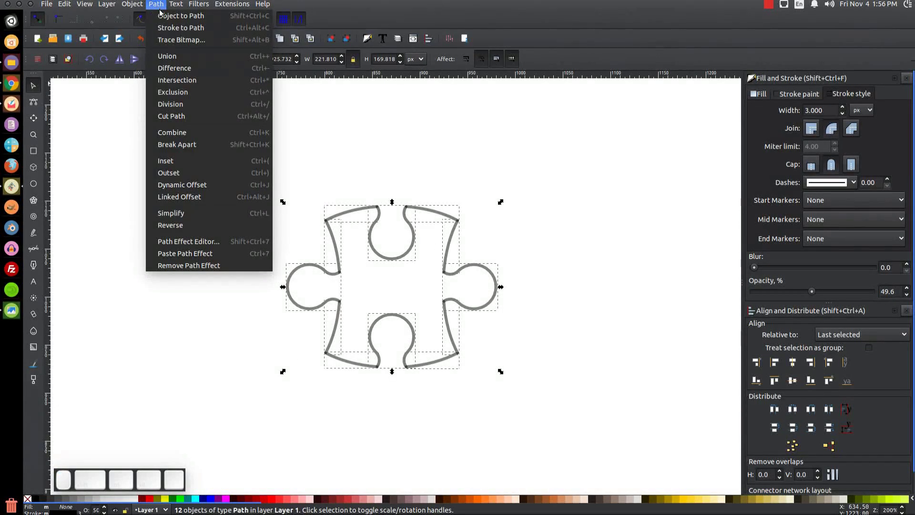
pyautogui.click(181, 29)
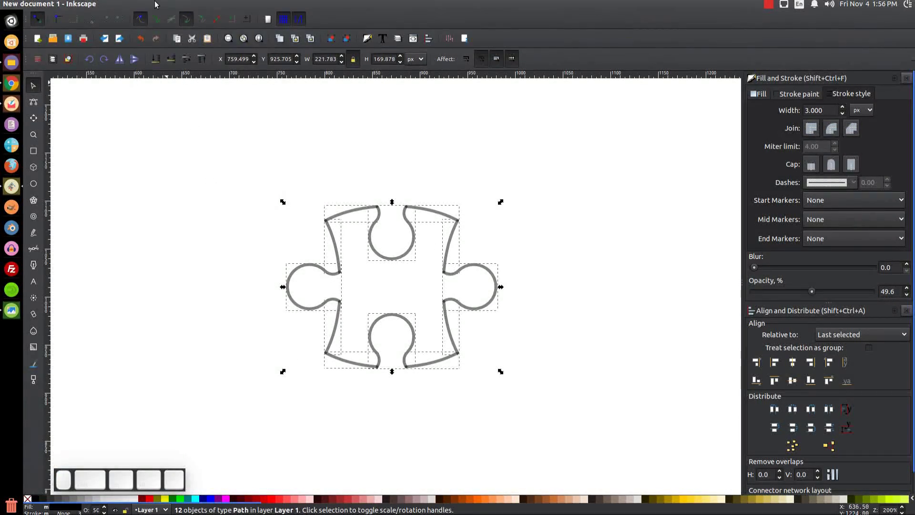
pyautogui.click(169, 7)
pyautogui.click(167, 57)
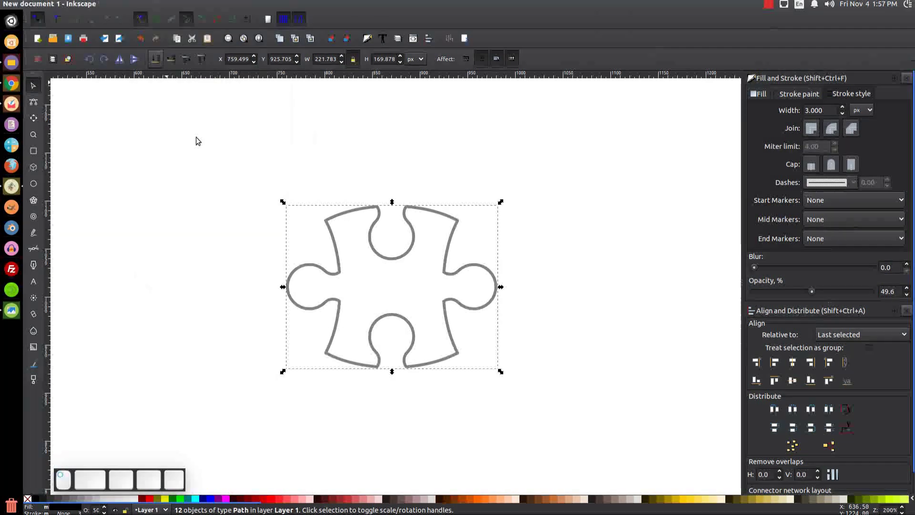
# - Break apart the united outline into two filled piece shapes
pyautogui.hscroll(3, 334, 271)
pyautogui.click(156, 3)
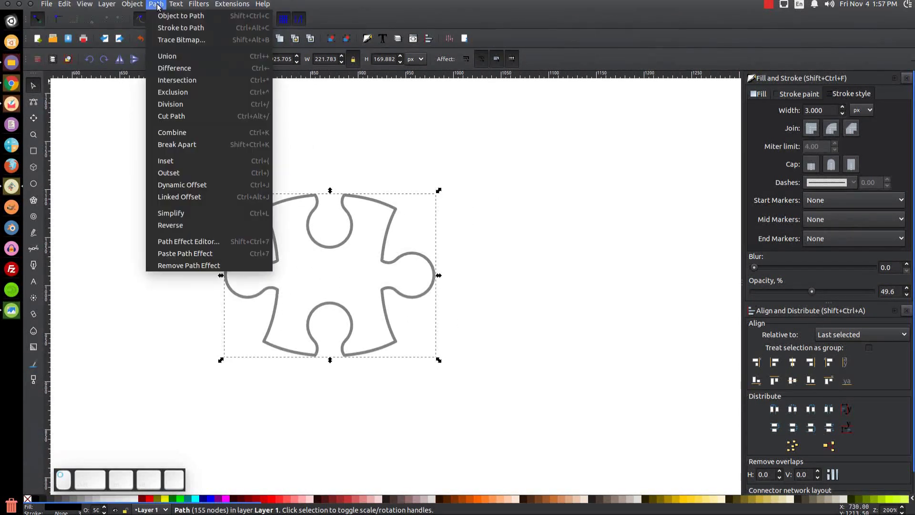
pyautogui.click(183, 145)
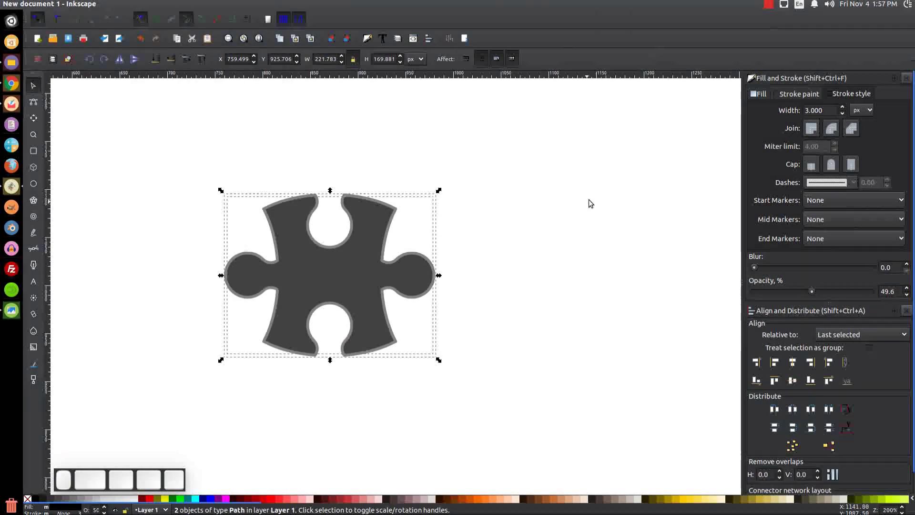
# - Separate the two solid shapes, moving the inner one into the empty area on the right and the outer one slightly aside
pyautogui.press('Escape')
pyautogui.click(289, 310)
pyautogui.moveTo(289, 311)
pyautogui.mouseDown()
pyautogui.moveTo(560, 221)
pyautogui.moveTo(608, 219)
pyautogui.mouseUp()
pyautogui.hscroll(-8, 347, 410)
pyautogui.moveTo(510, 316); pyautogui.dragTo(439, 284)
pyautogui.press('-')
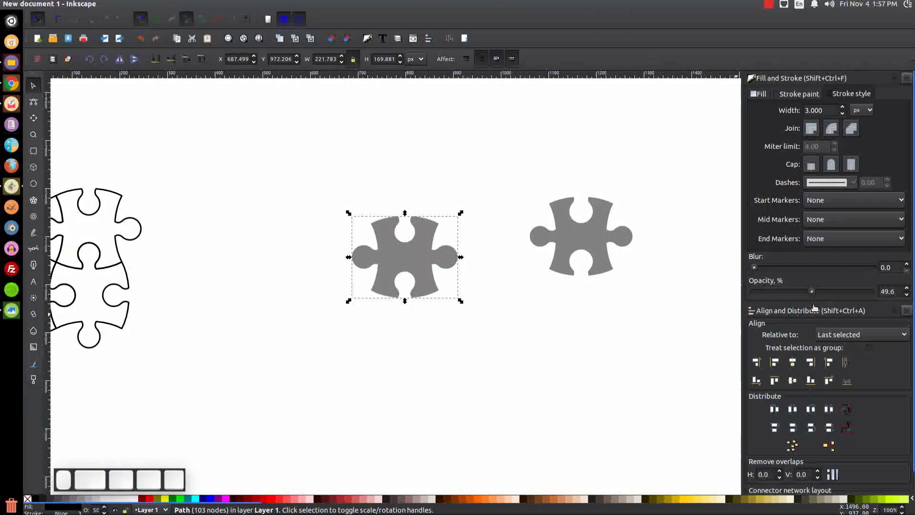
# - Set the larger solid piece's opacity to 100% and fill it with light red
pyautogui.moveTo(812, 291); pyautogui.dragTo(905, 291)
pyautogui.click(361, 499)
pyautogui.click(339, 499)
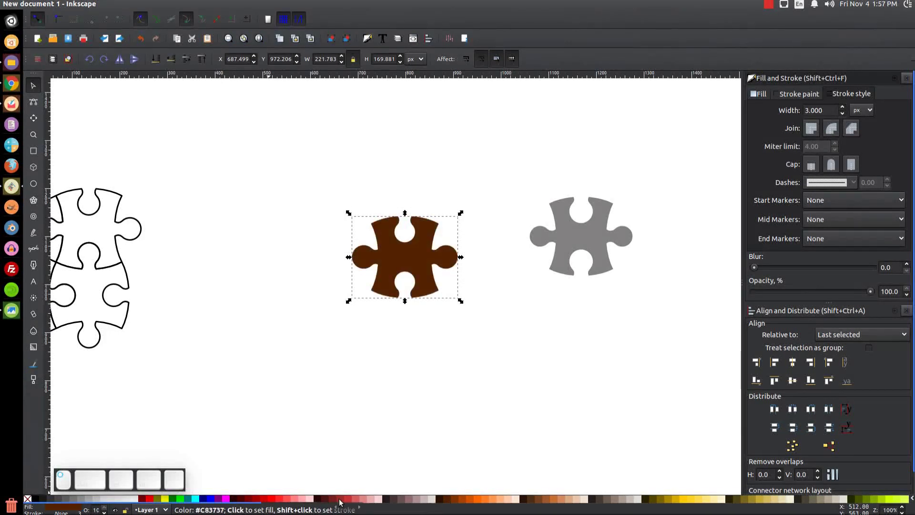
pyautogui.click(305, 499)
# - Duplicate the red piece, rotate the copy by 90° and fit its tab into the other red piece's lower notch
pyautogui.moveTo(411, 261); pyautogui.dragTo(400, 371)
pyautogui.hotkey('ctrl', 'd')
pyautogui.hotkey('ctrl', ']')
pyautogui.moveTo(409, 326); pyautogui.dragTo(429, 277)
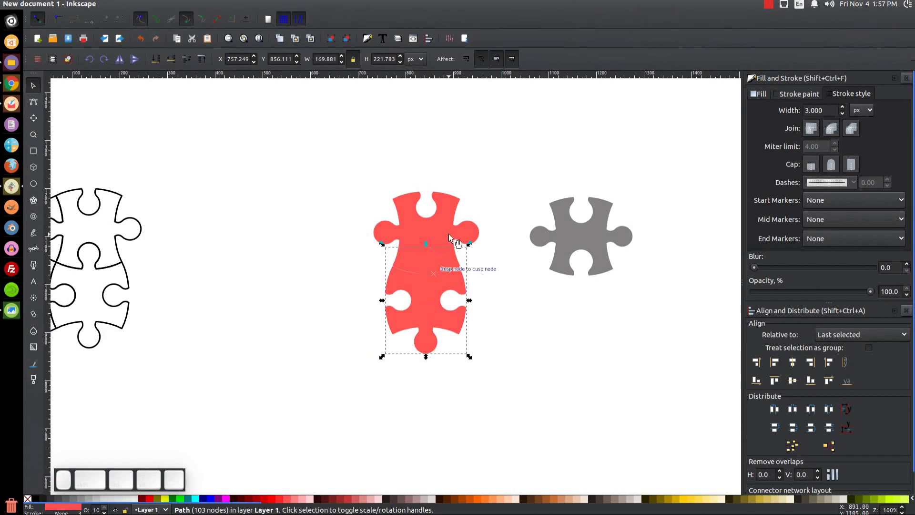
# - Lower the opacity of both red pieces to 52.5% and shift the rotated copy slightly sideways at the joint
pyautogui.scroll(4, 428, 265)
pyautogui.keyDown('shift'); pyautogui.click(485, 224); pyautogui.keyUp('shift')
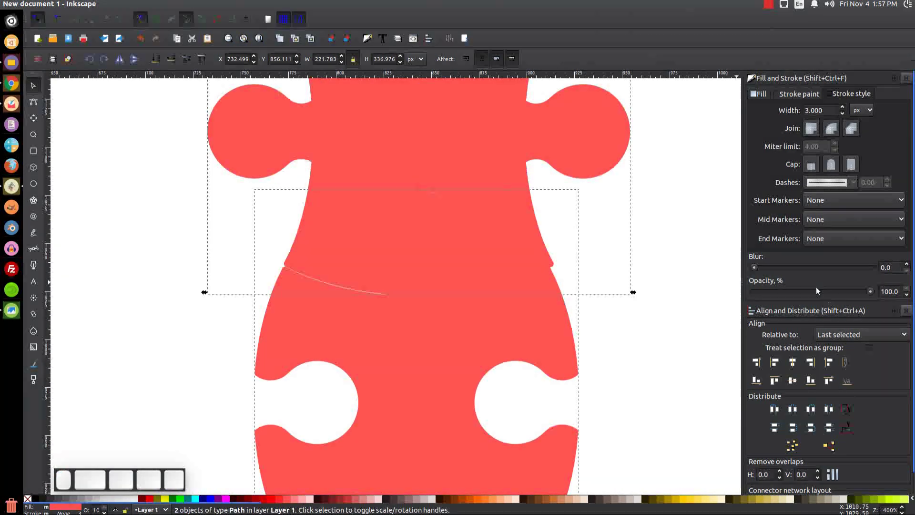
pyautogui.click(816, 292)
pyautogui.moveTo(428, 334); pyautogui.dragTo(443, 335)
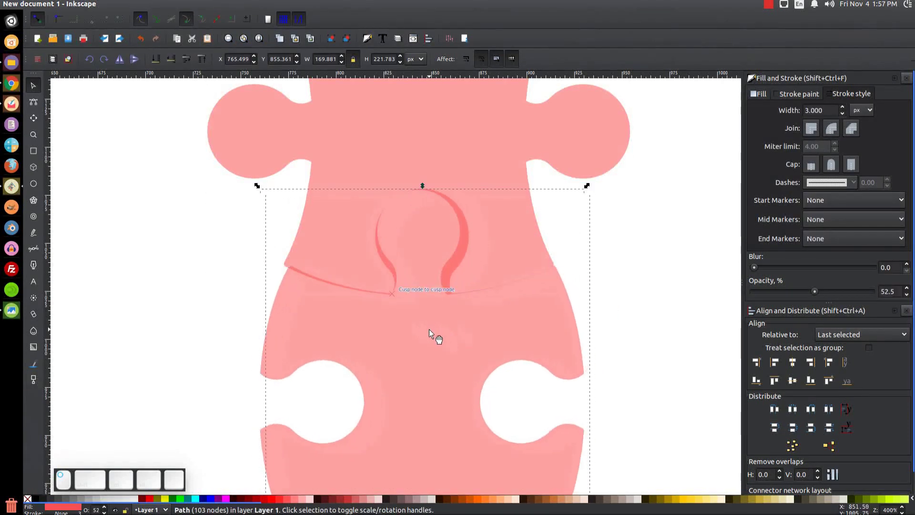
pyautogui.scroll(-4, 429, 329)
pyautogui.hscroll(-5, 416, 342)
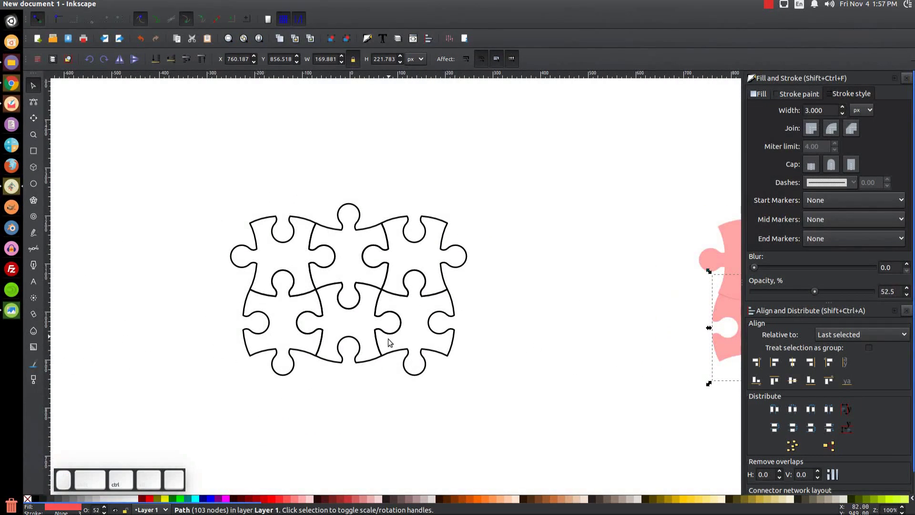
pyautogui.click(407, 364)
pyautogui.moveTo(495, 434); pyautogui.dragTo(423, 367)
pyautogui.click(540, 424)
pyautogui.moveTo(540, 427); pyautogui.dragTo(473, 392)
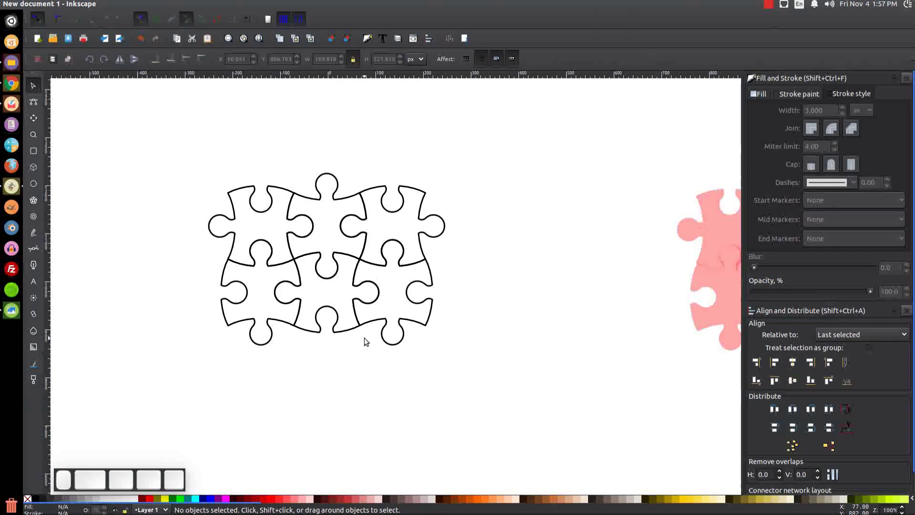
pyautogui.click(768, 5)
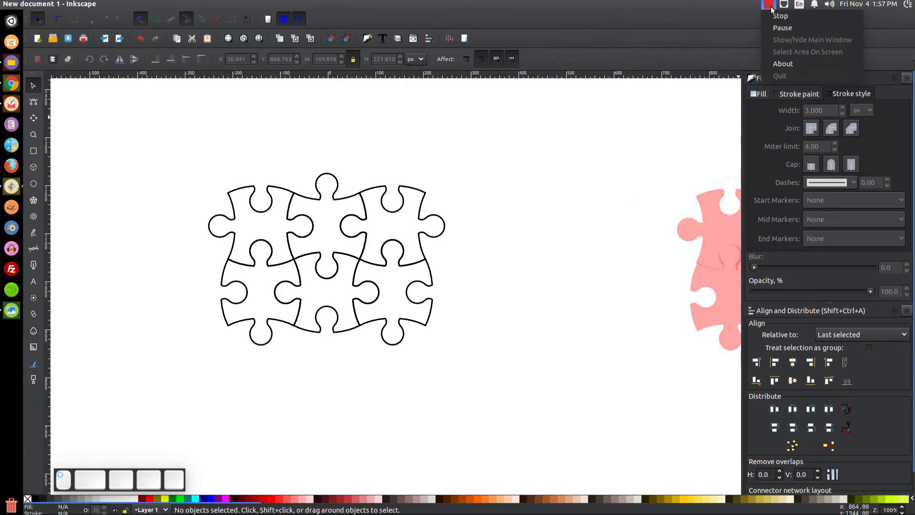